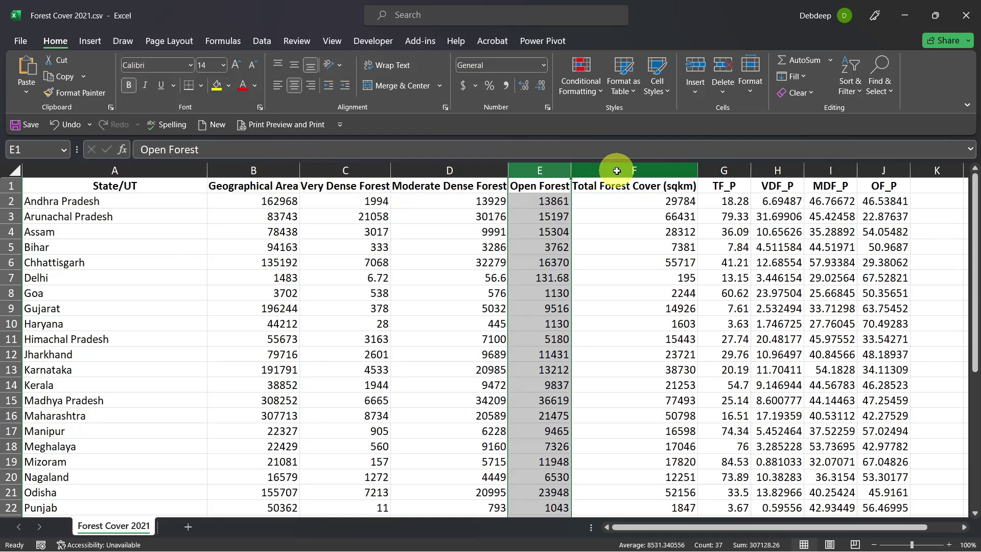
Step: Inspect the TF_P, VDF_P, MDF_P and OF_P columns of the forest cover sheet one after another
{"action": "left_click", "coordinate": [742, 169]}
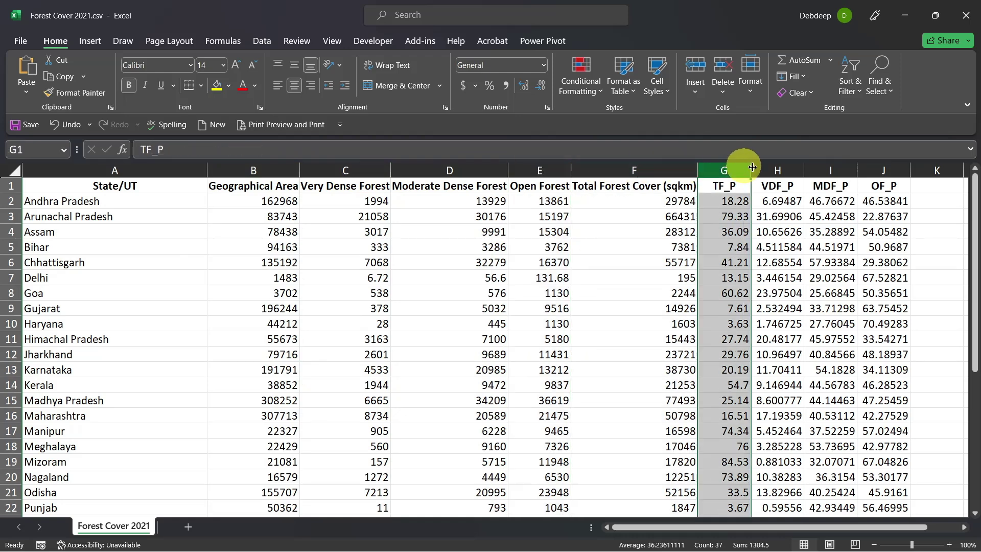
{"action": "left_click", "coordinate": [772, 169]}
{"action": "left_click", "coordinate": [818, 169]}
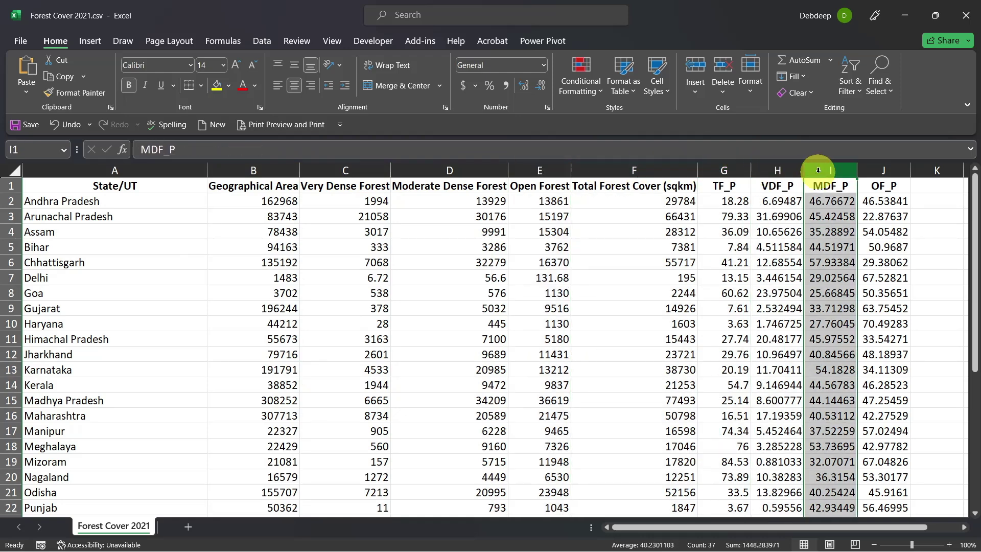
{"action": "left_click", "coordinate": [877, 170]}
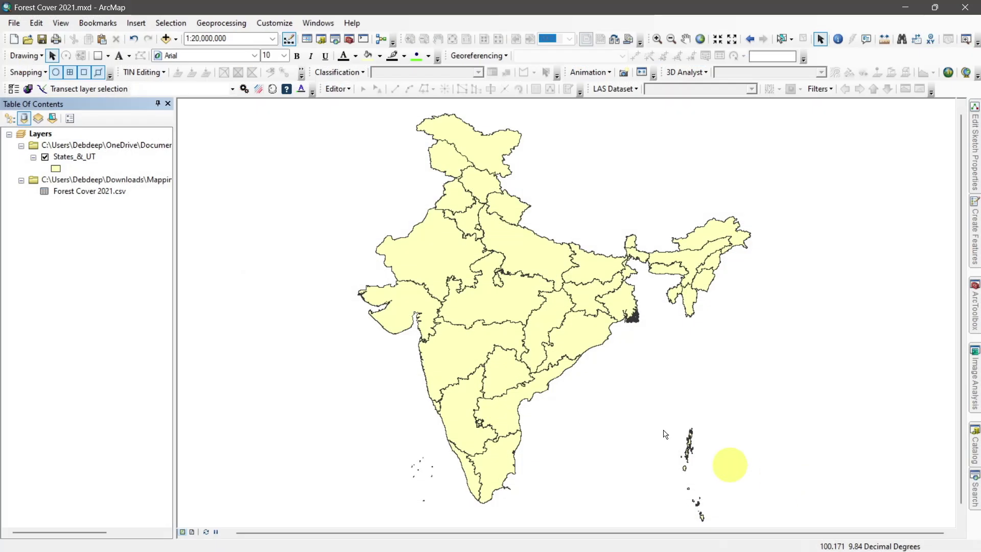
Step: In ArcMap, join the Forest Cover 2021.csv table to the States_&_UT layer, matching Name with State/UT and keeping all records
{"action": "right_click", "coordinate": [83, 158]}
{"action": "mouse_move", "coordinate": [112, 209]}
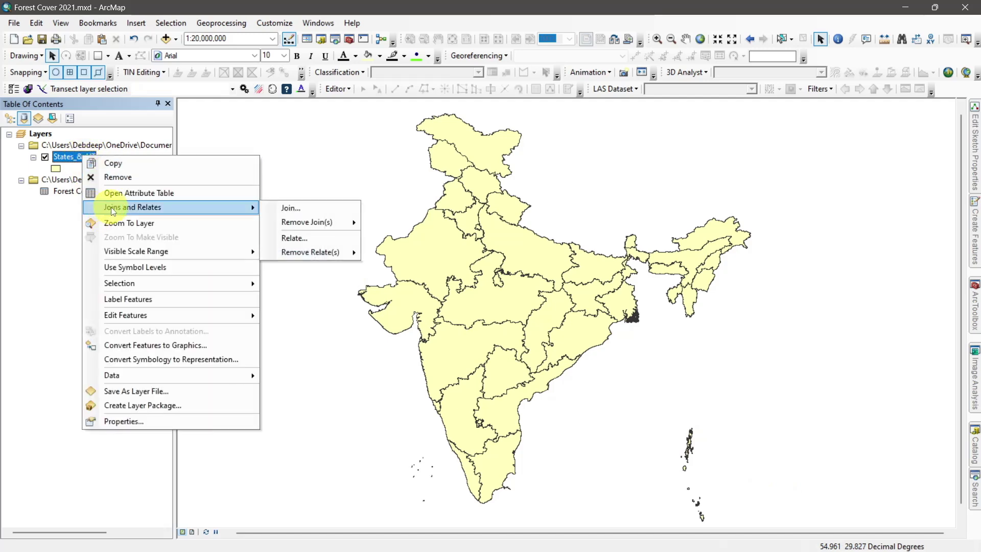
{"action": "left_click", "coordinate": [289, 207]}
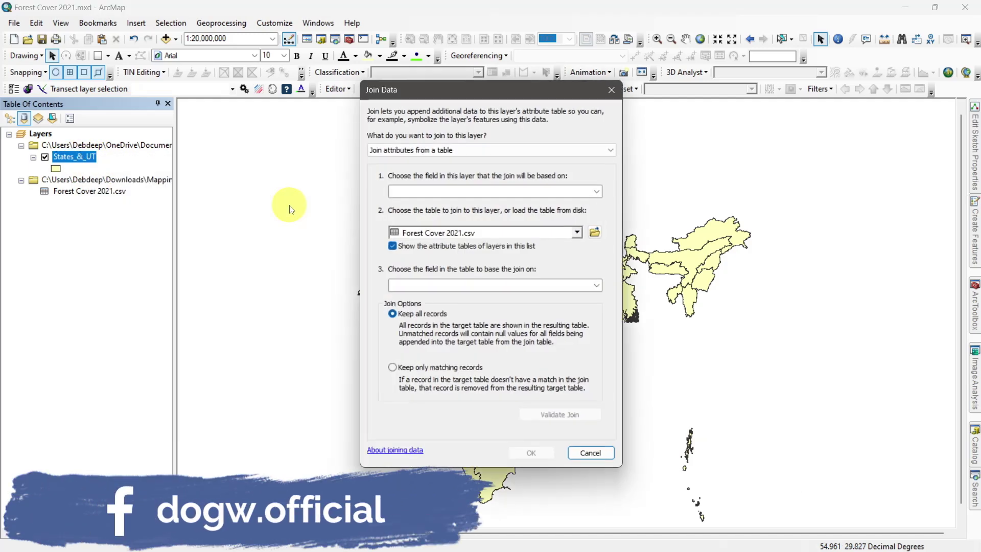
{"action": "left_click", "coordinate": [596, 191]}
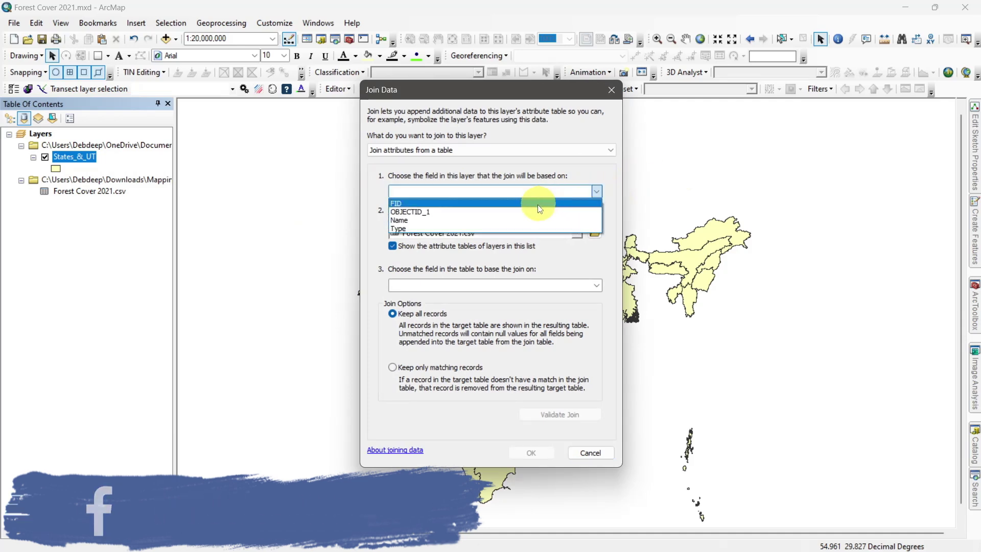
{"action": "left_click", "coordinate": [516, 221]}
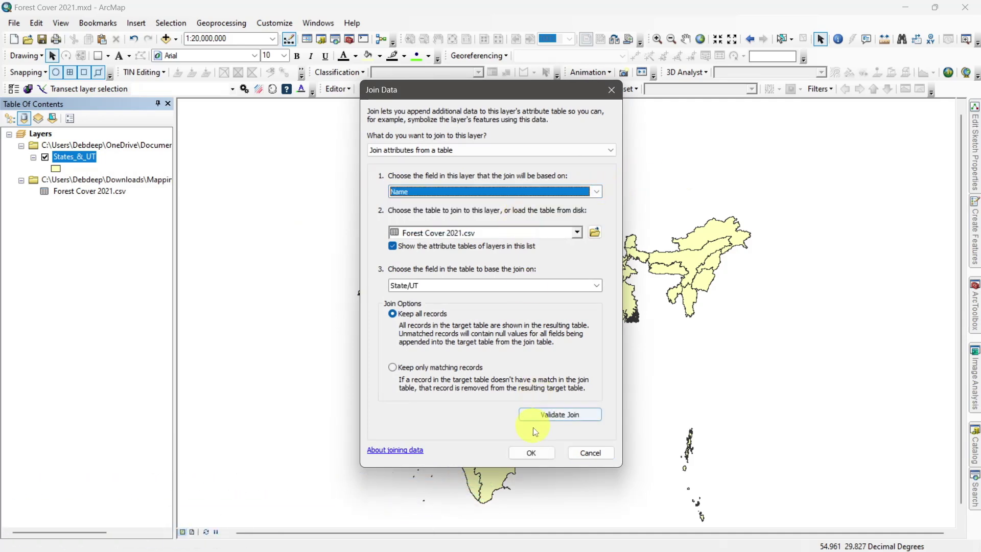
{"action": "left_click", "coordinate": [532, 452]}
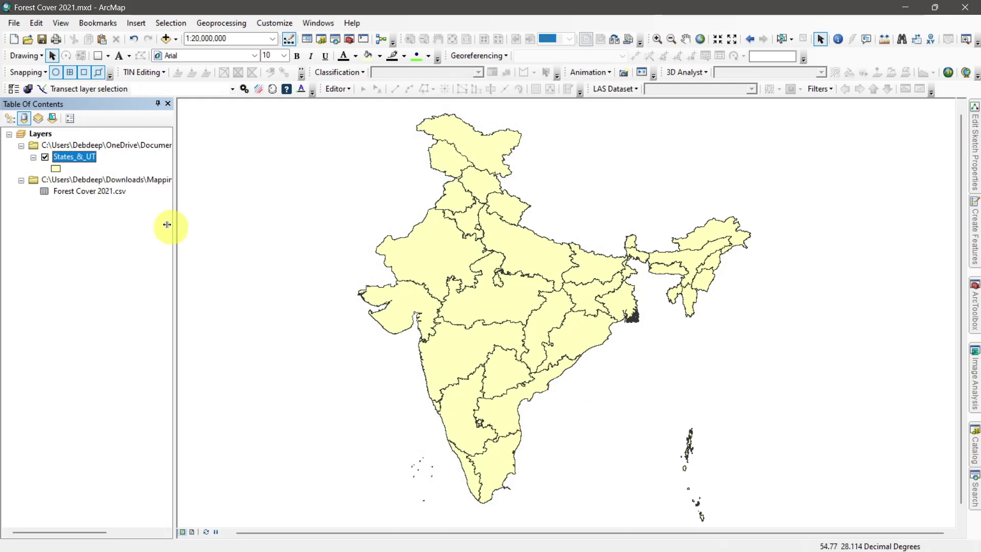
Step: Open the States_&_UT attribute table and look through the joined forest cover fields
{"action": "right_click", "coordinate": [76, 158]}
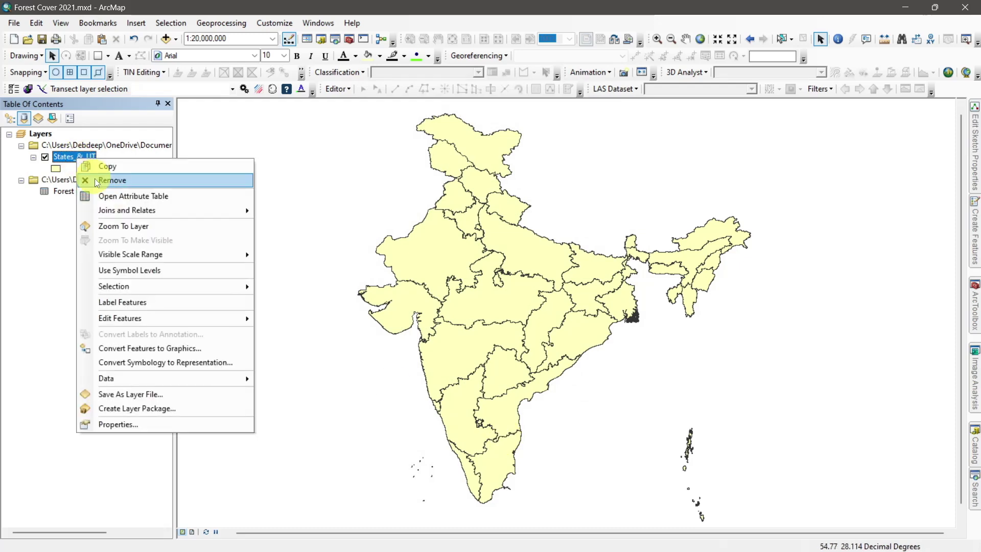
{"action": "left_click", "coordinate": [117, 197]}
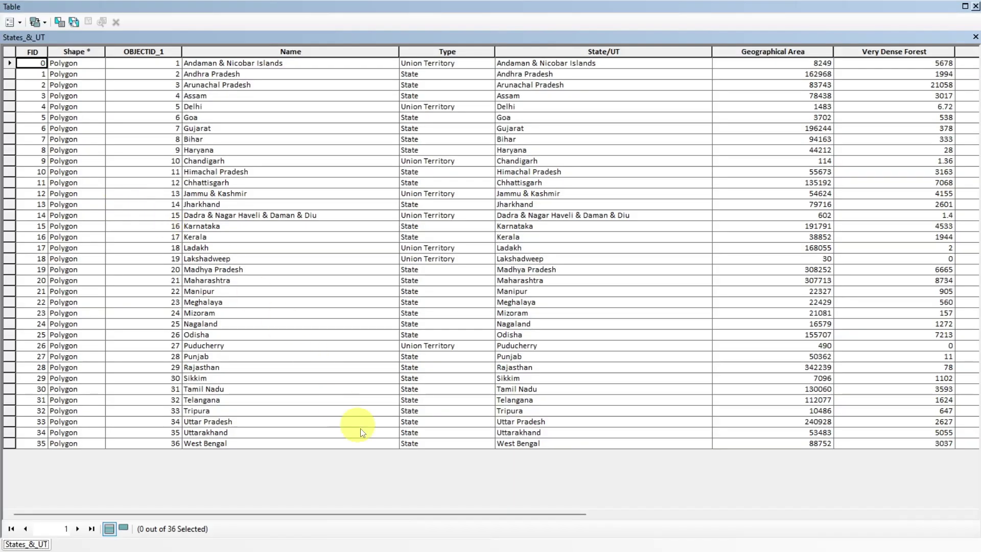
{"action": "left_click_drag", "start_coordinate": [415, 510], "coordinate": [811, 506]}
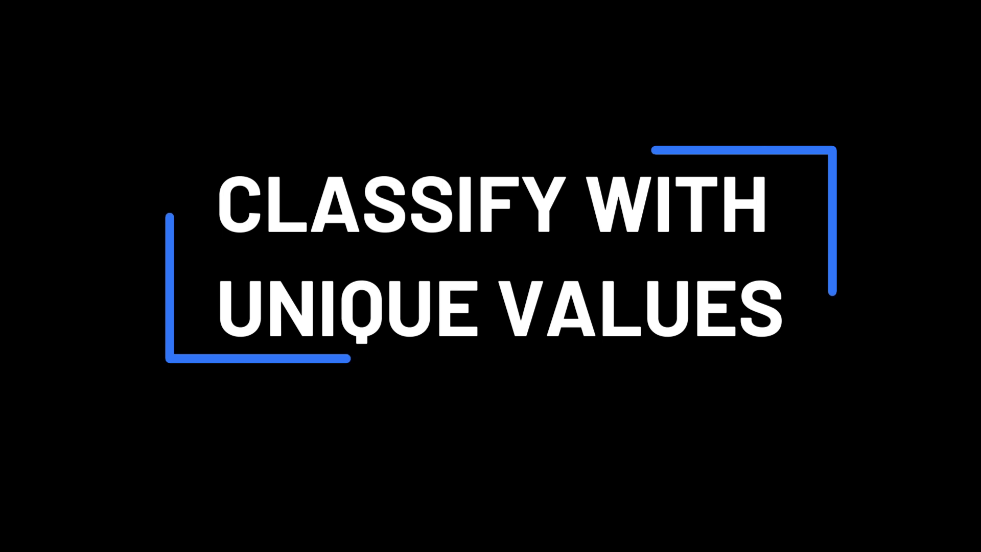
Step: Set the States_&_UT layer's symbology to unique values of the Name field and exclude all other values
{"action": "left_click", "coordinate": [84, 161]}
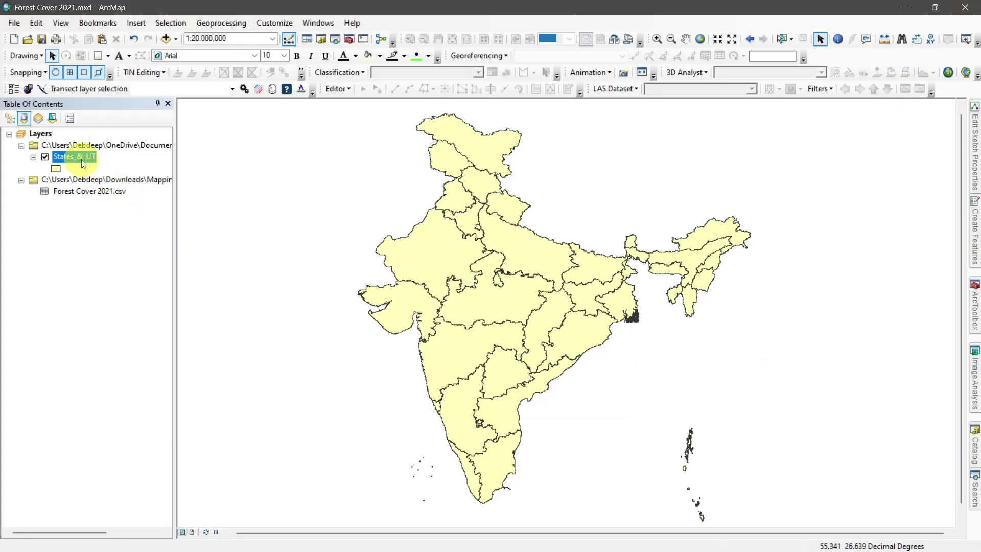
{"action": "right_click", "coordinate": [83, 162]}
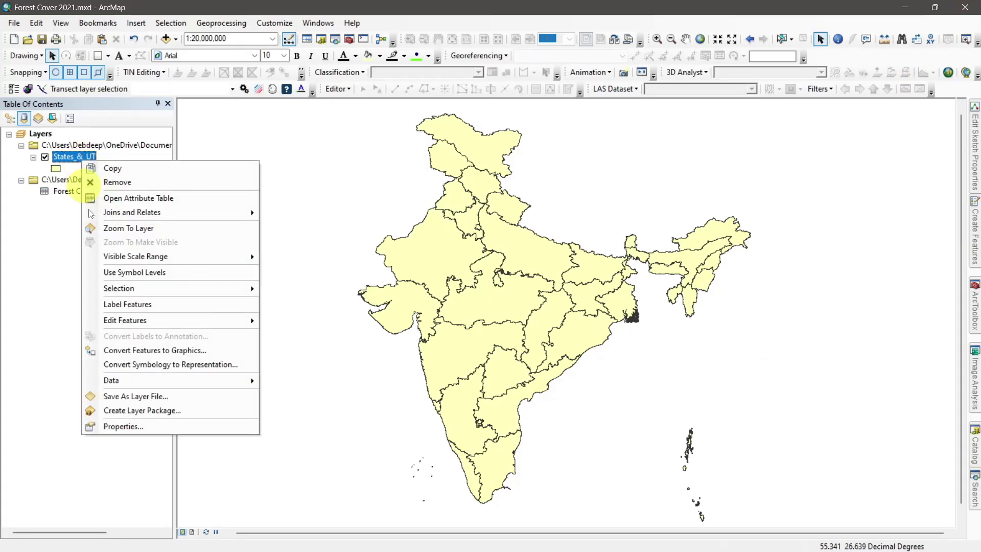
{"action": "left_click", "coordinate": [142, 425]}
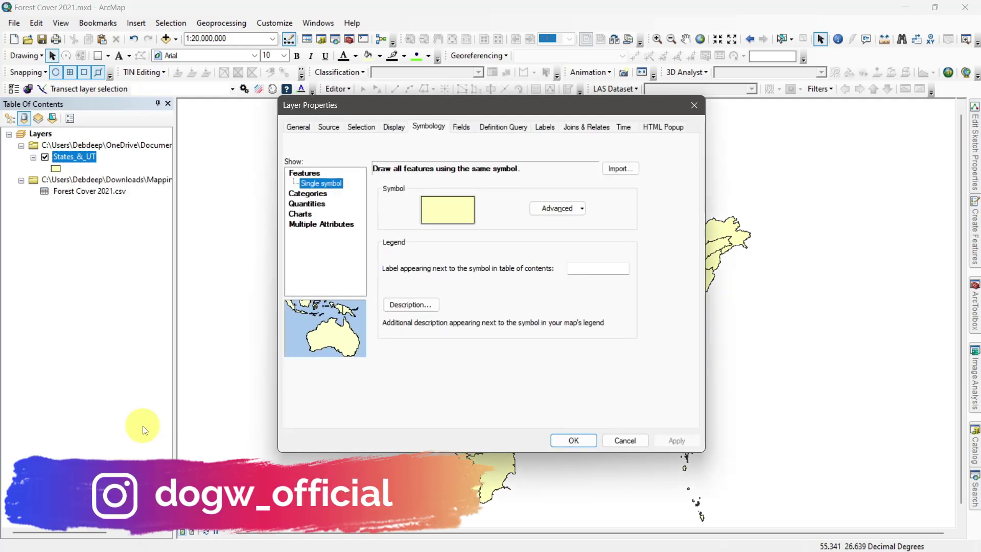
{"action": "left_click", "coordinate": [317, 195]}
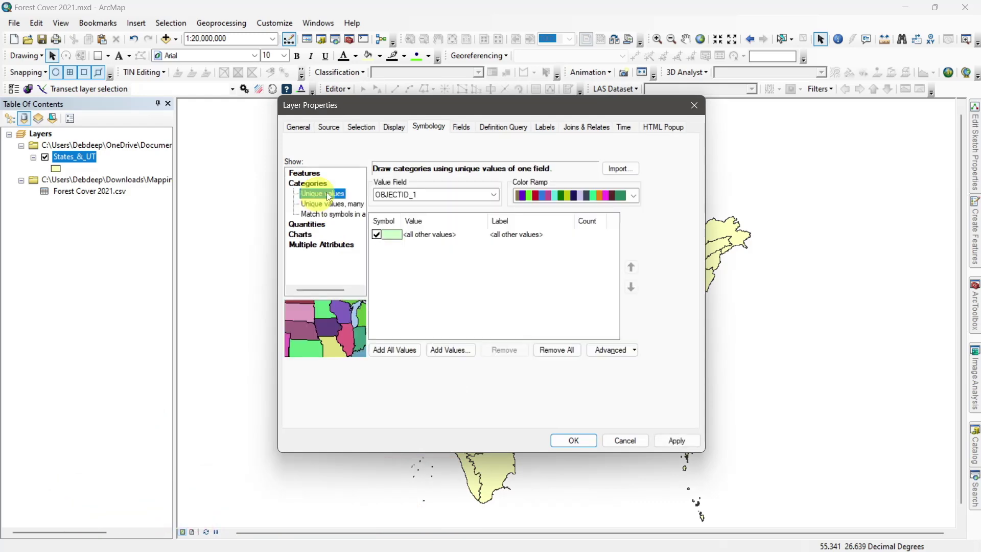
{"action": "left_click", "coordinate": [492, 199]}
{"action": "scroll", "coordinate": [477, 207], "scroll_direction": "up", "scroll_amount": 2}
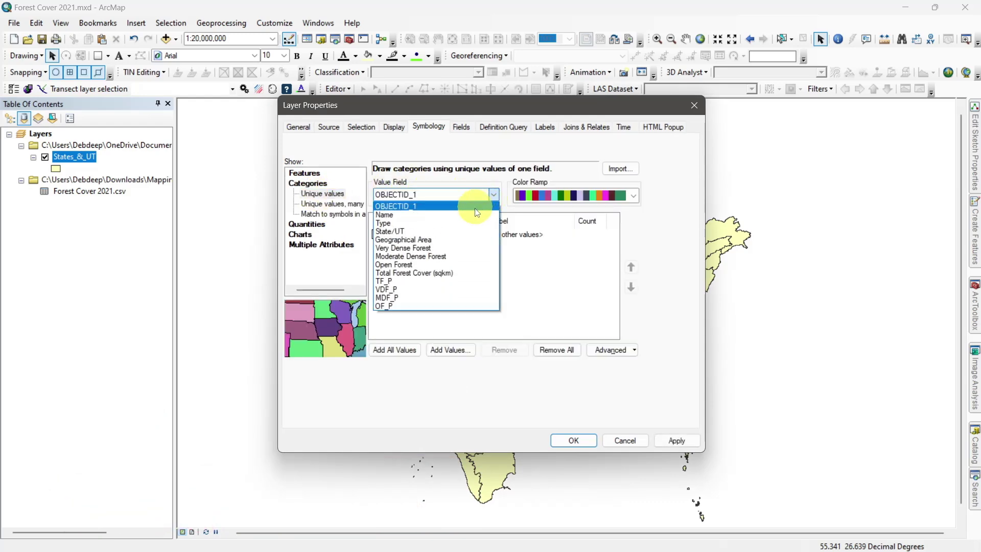
{"action": "left_click", "coordinate": [468, 213]}
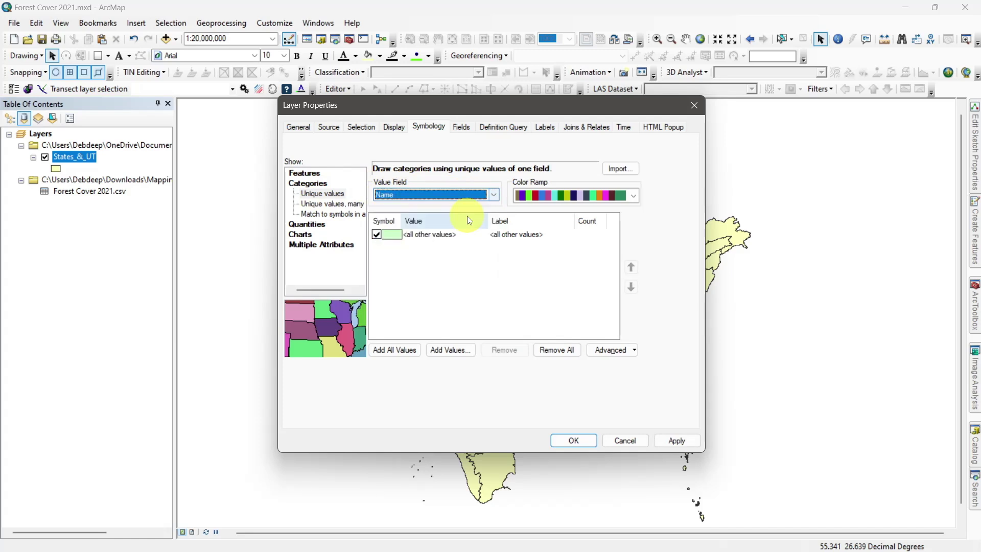
{"action": "left_click", "coordinate": [378, 235]}
{"action": "scroll", "coordinate": [619, 195], "scroll_direction": "down", "scroll_amount": 3}
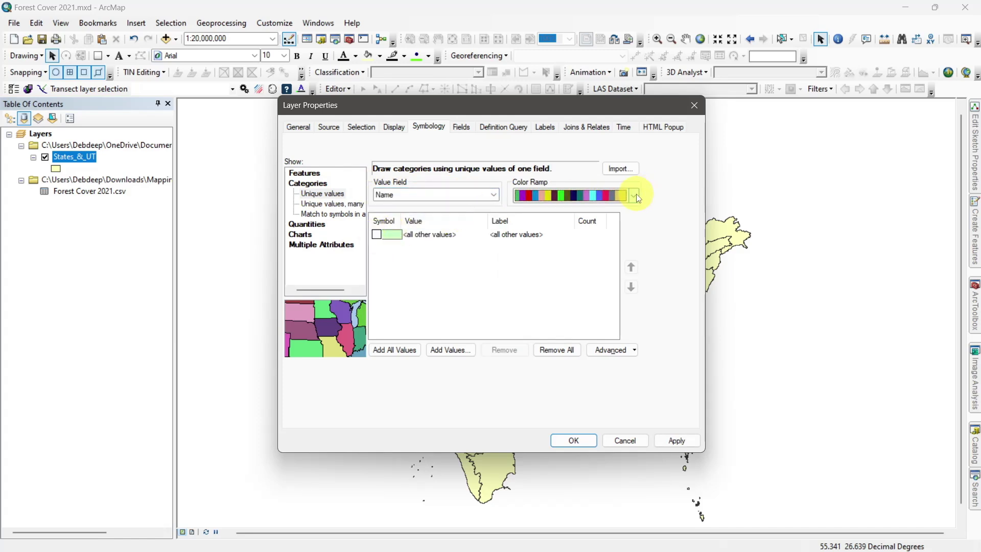
Step: Add all Name values to the unique-values symbology, keeping the current color ramp, and apply it to the map
{"action": "left_click", "coordinate": [635, 195]}
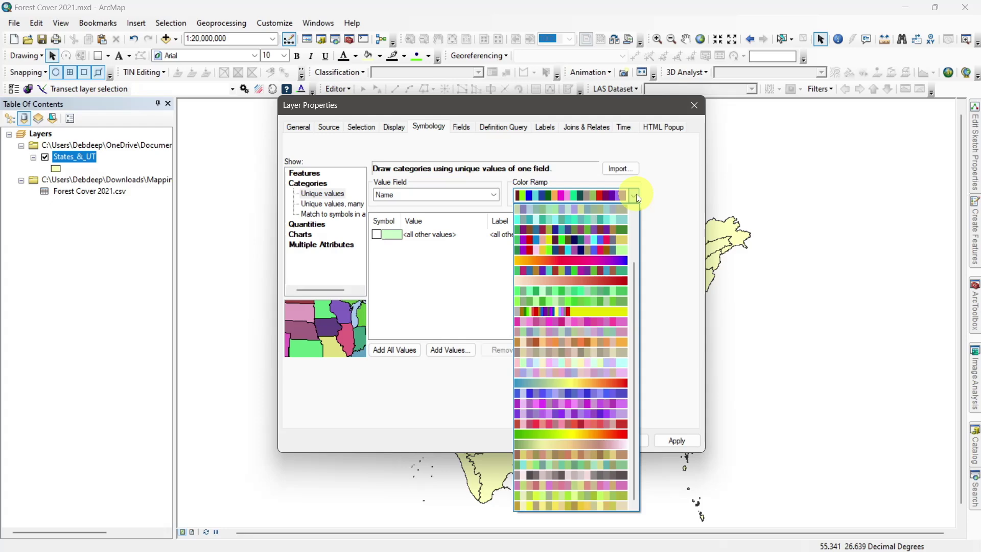
{"action": "left_click", "coordinate": [637, 194]}
{"action": "left_click", "coordinate": [398, 350]}
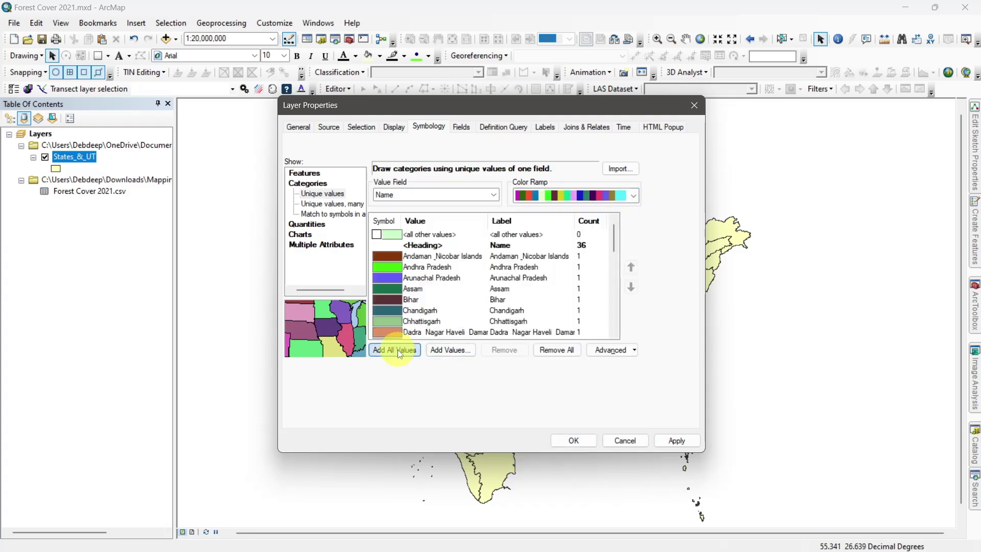
{"action": "left_click", "coordinate": [675, 440]}
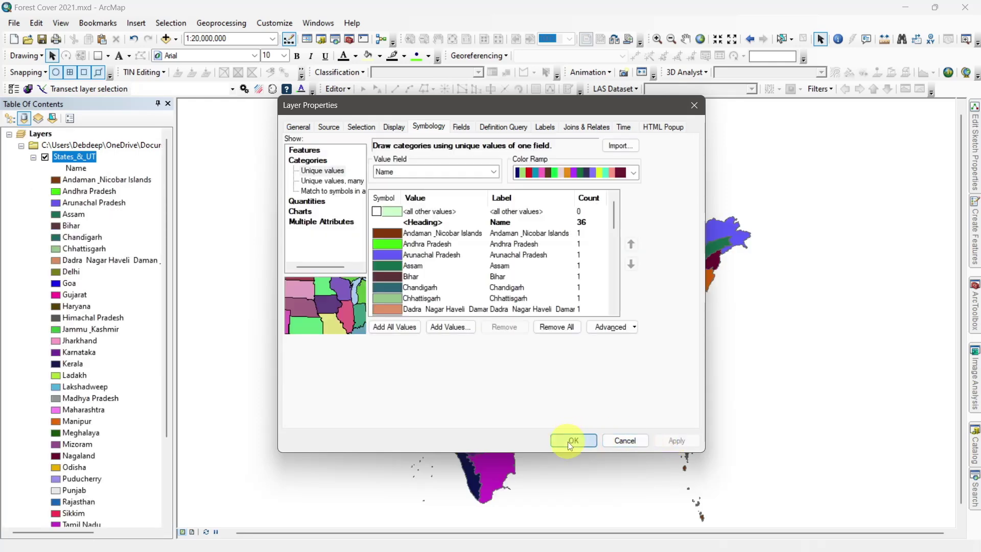
{"action": "left_click", "coordinate": [570, 442]}
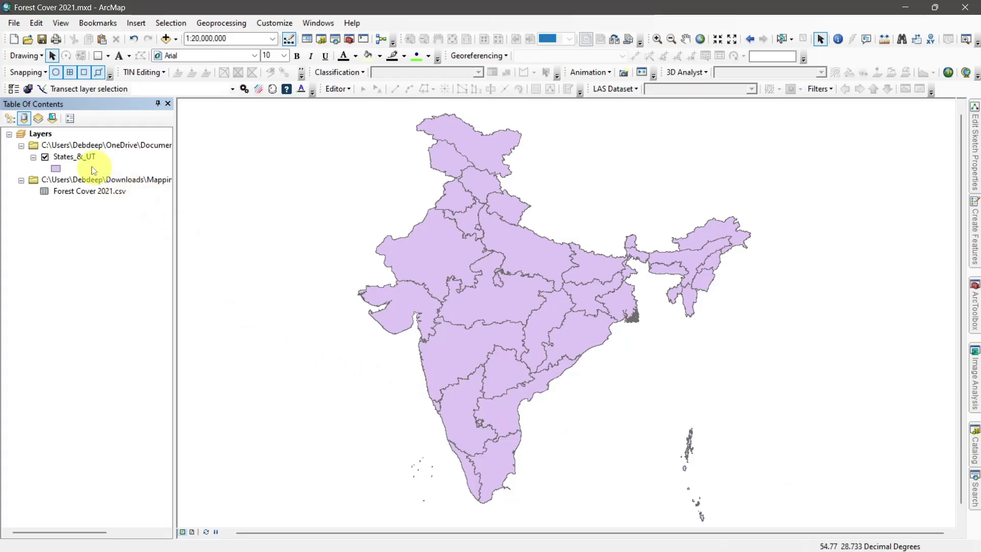
Step: Set the States_&_UT layer's symbology to graduated colors with TF_P as the value field
{"action": "right_click", "coordinate": [79, 157]}
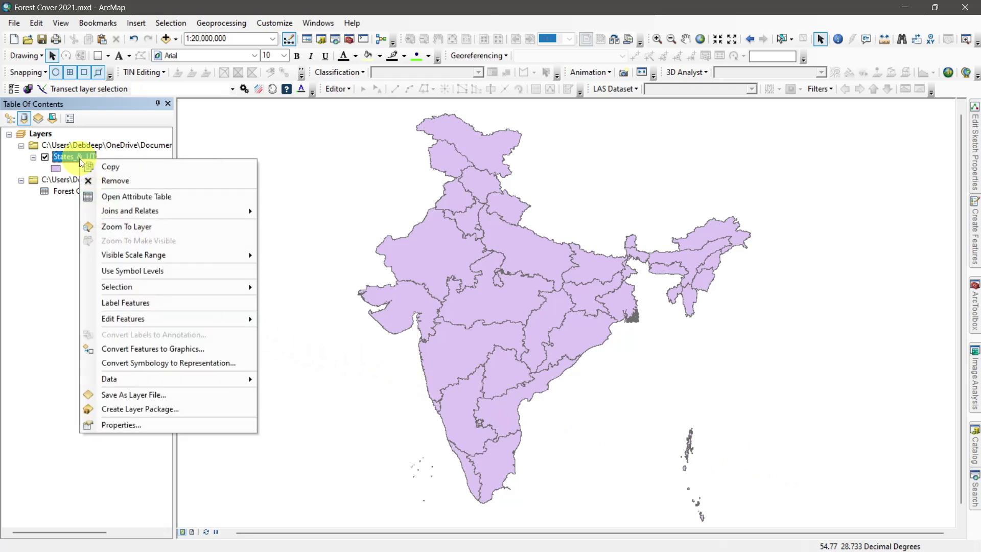
{"action": "left_click", "coordinate": [131, 423]}
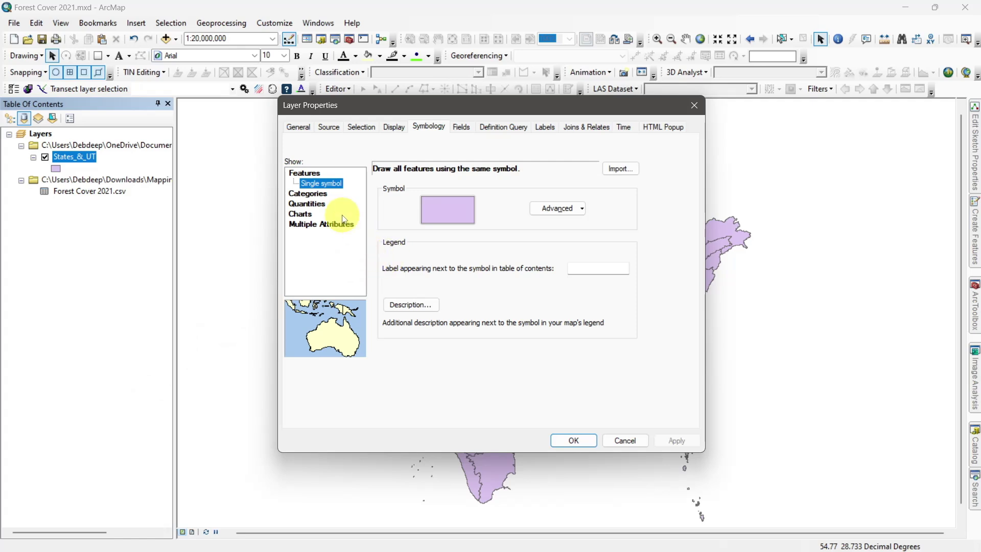
{"action": "left_click", "coordinate": [318, 204]}
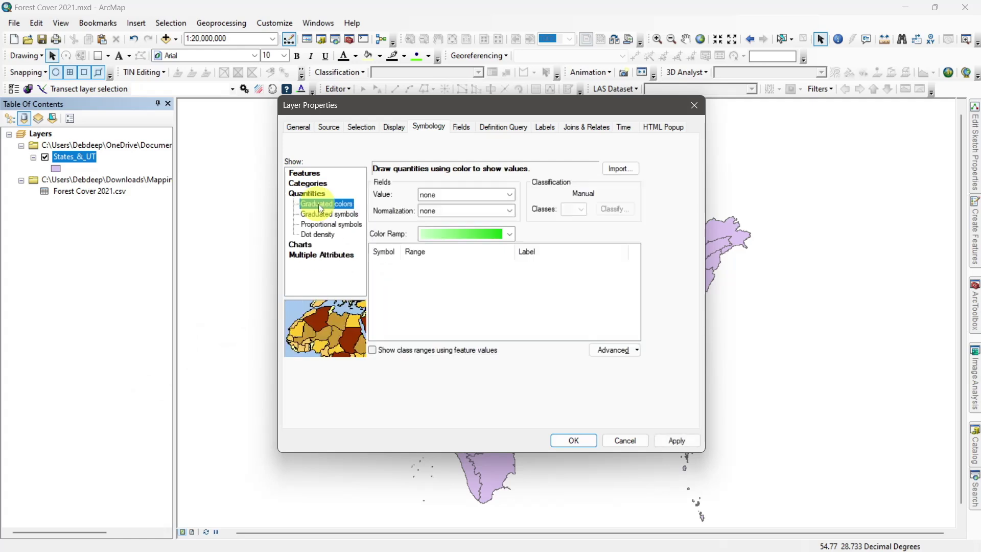
{"action": "left_click", "coordinate": [503, 195]}
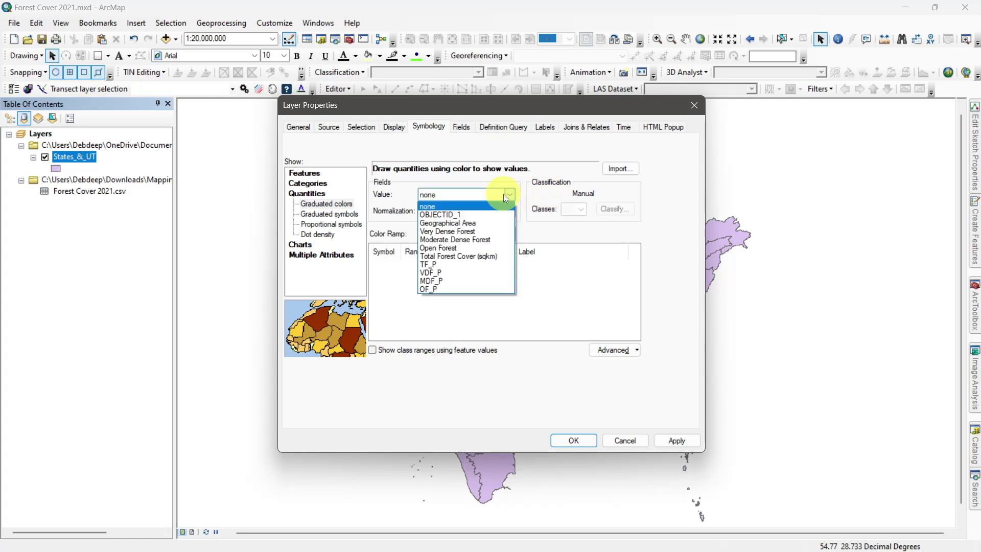
{"action": "left_click", "coordinate": [490, 256]}
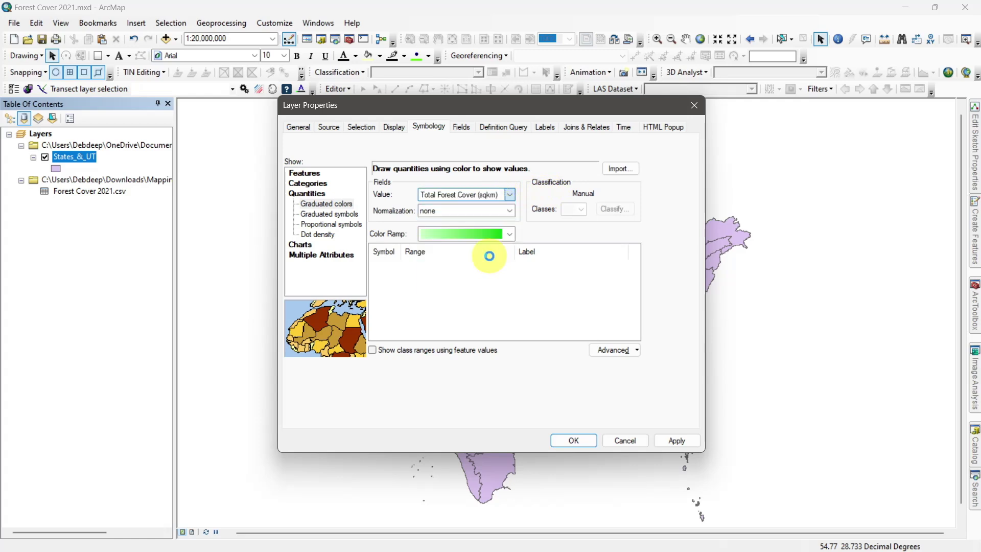
{"action": "left_click", "coordinate": [511, 197]}
{"action": "left_click", "coordinate": [487, 265]}
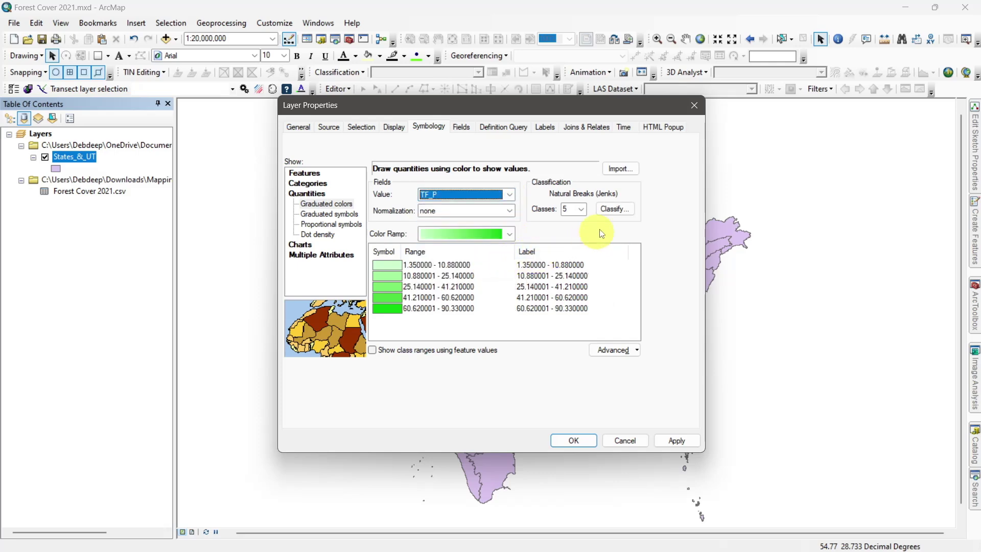
Step: Classify the TF_P values into 5 classes using the Natural Breaks (Jenks) method
{"action": "left_click", "coordinate": [608, 211]}
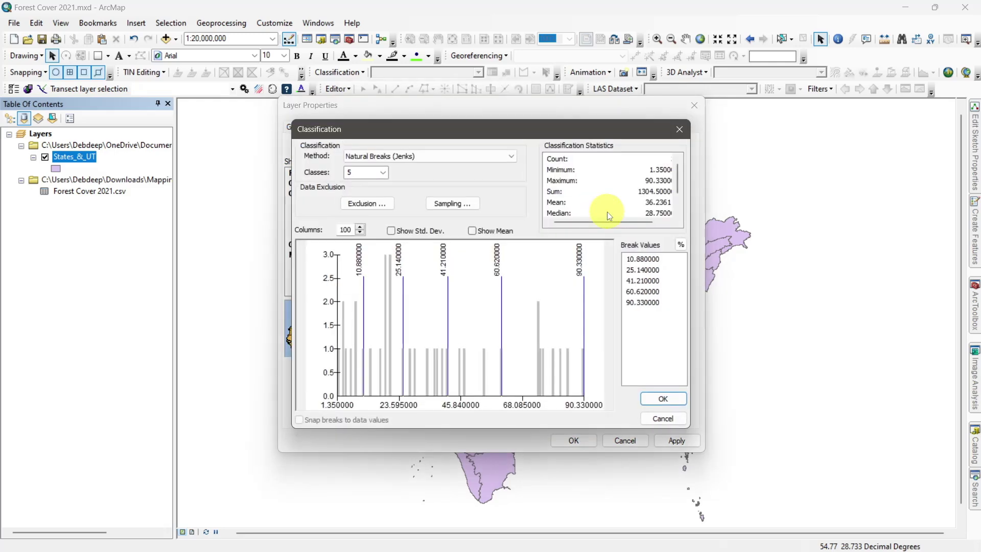
{"action": "left_click", "coordinate": [385, 174]}
{"action": "left_click", "coordinate": [385, 174]}
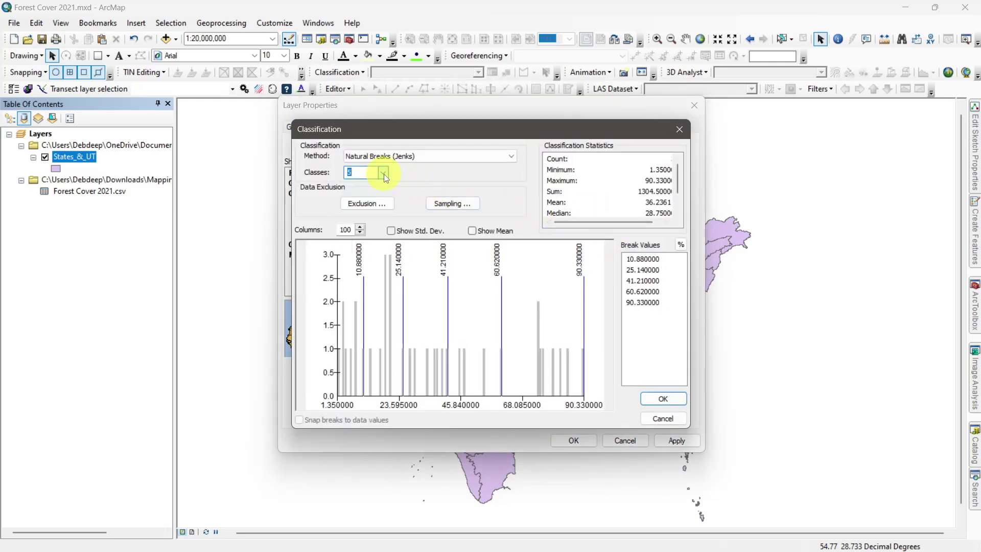
{"action": "left_click", "coordinate": [511, 158]}
{"action": "left_click", "coordinate": [510, 157]}
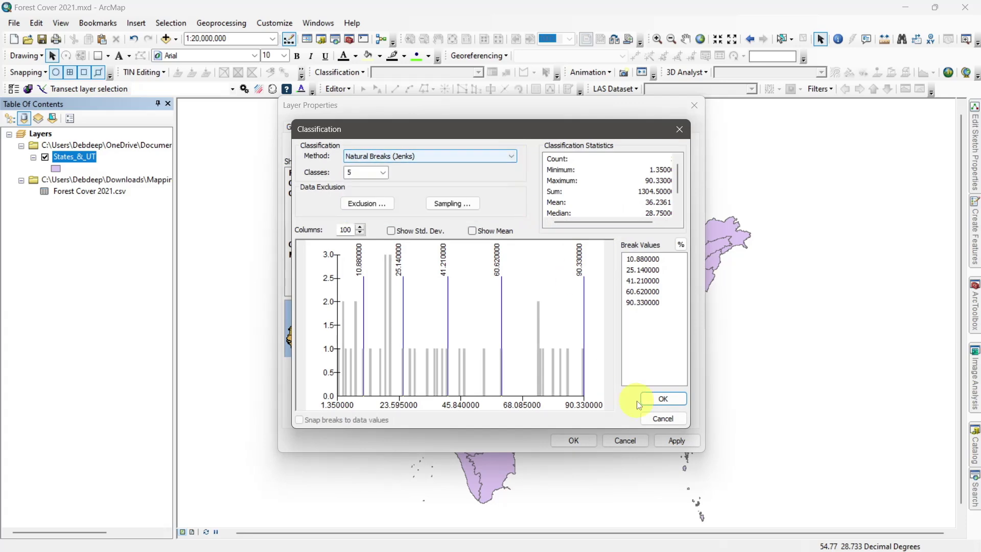
{"action": "left_click", "coordinate": [662, 401]}
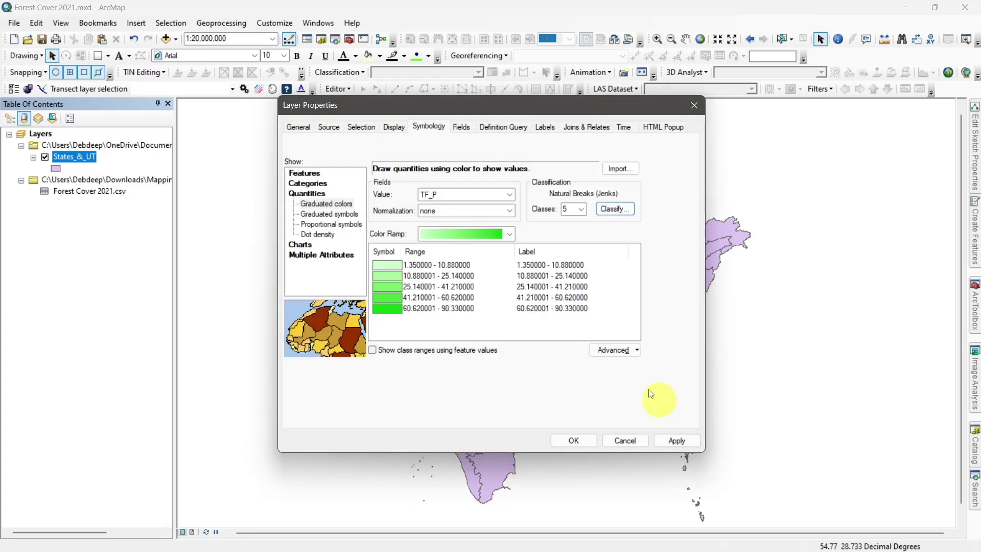
Step: Format the class range labels as numeric values with 3 decimal places
{"action": "right_click", "coordinate": [549, 253]}
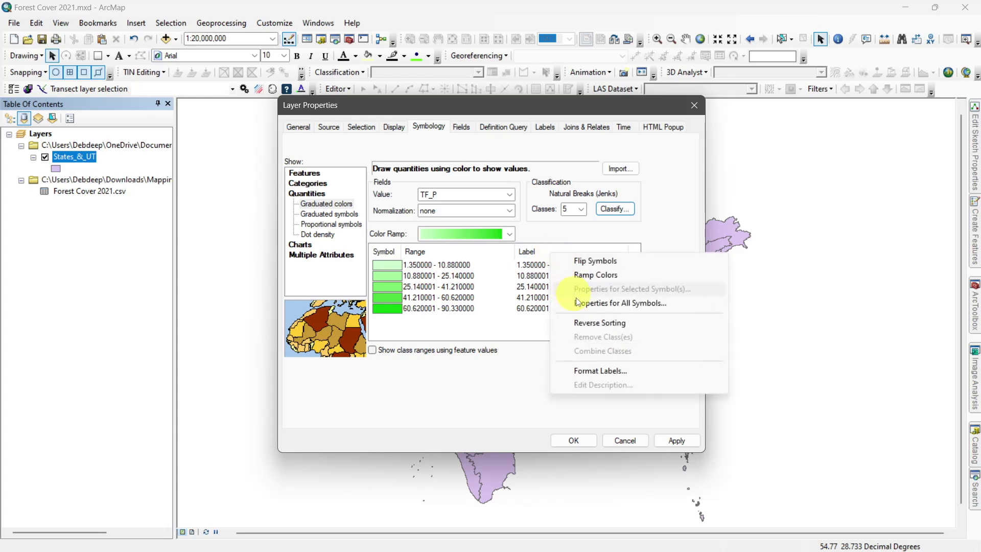
{"action": "left_click", "coordinate": [611, 372]}
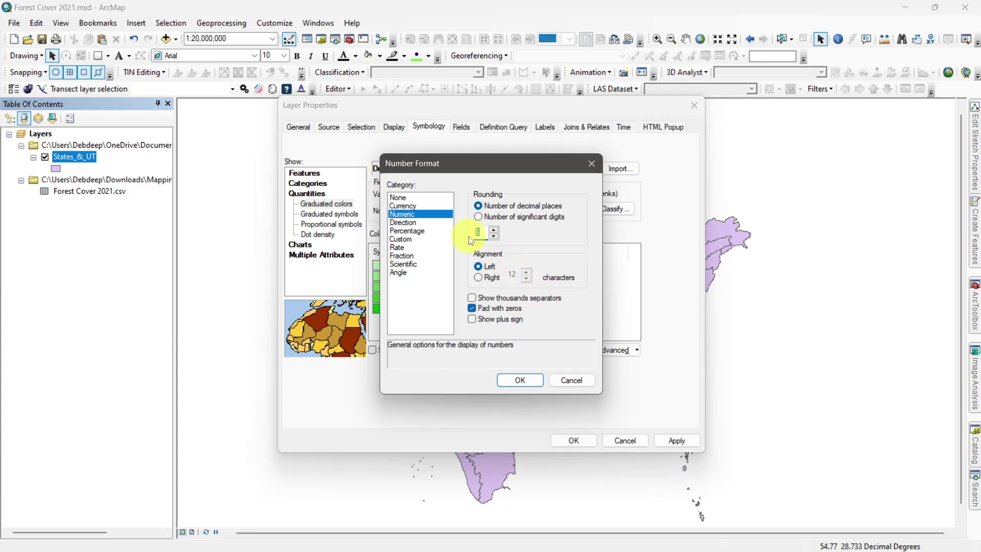
{"action": "left_click", "coordinate": [508, 382]}
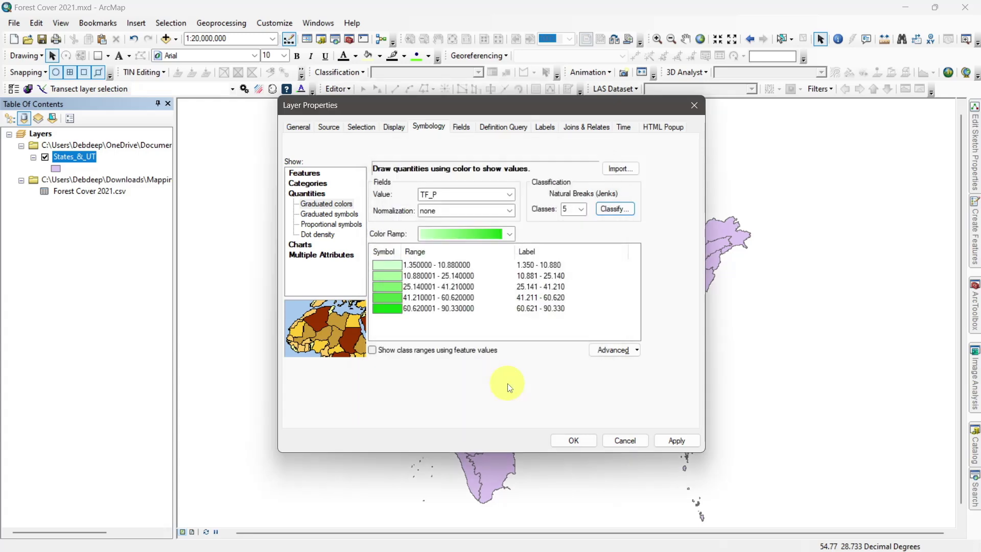
Step: Change the graduated colors to the pale-to-dark green color ramp and apply it to the States_&_UT layer
{"action": "left_click", "coordinate": [511, 234]}
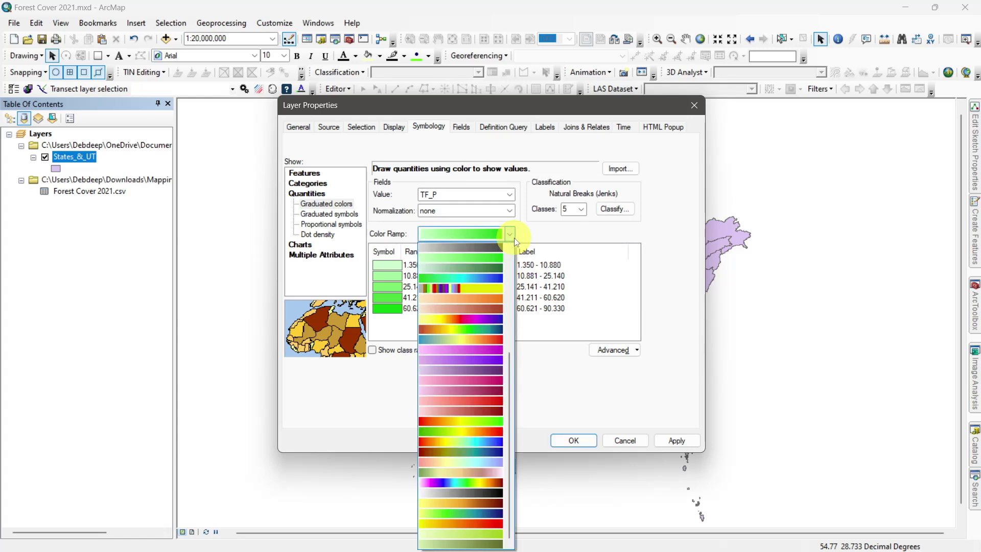
{"action": "left_click", "coordinate": [494, 267]}
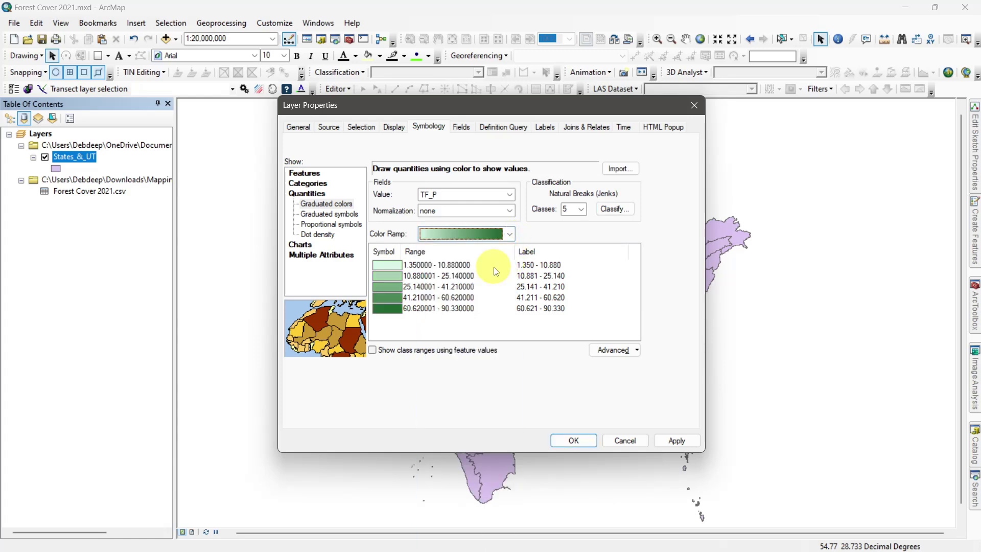
{"action": "left_click", "coordinate": [677, 439]}
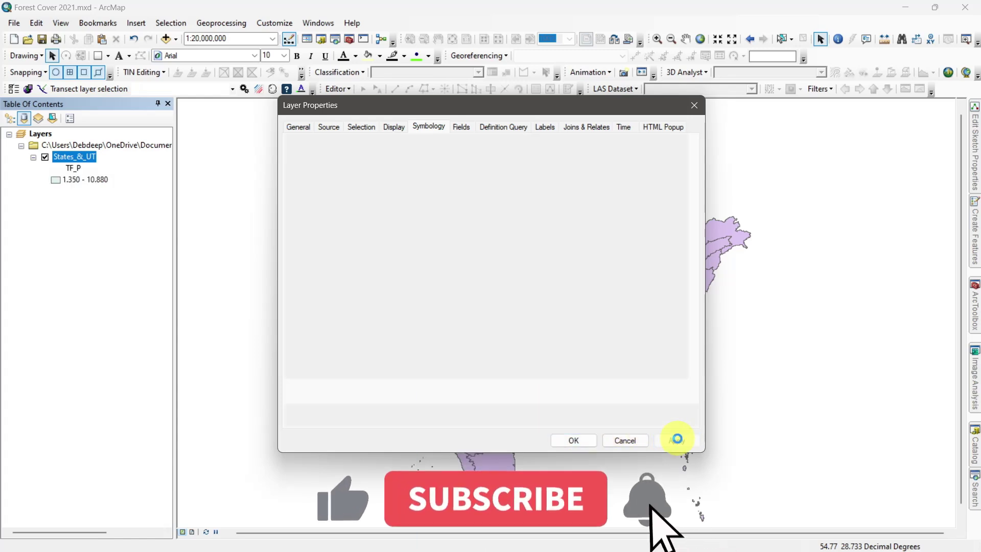
{"action": "left_click", "coordinate": [570, 442]}
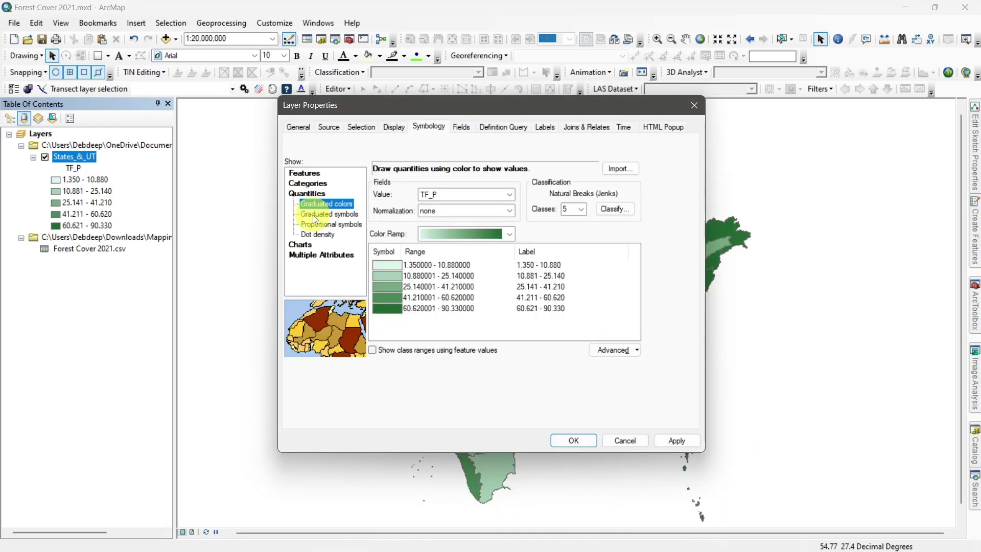
Step: Switch the States_&_UT layer to graduated symbols based on TF_P and apply the symbology to the map
{"action": "left_click", "coordinate": [314, 215]}
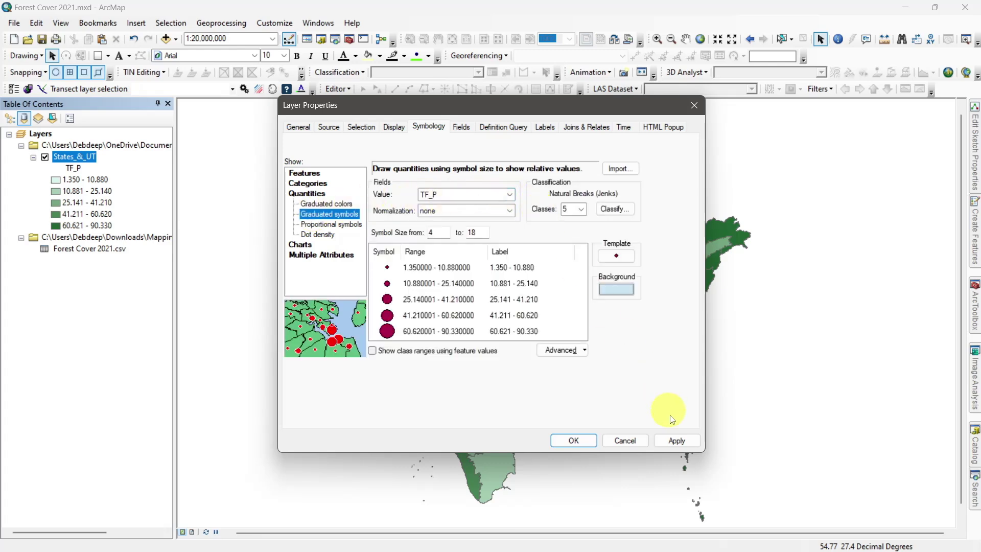
{"action": "left_click", "coordinate": [679, 441]}
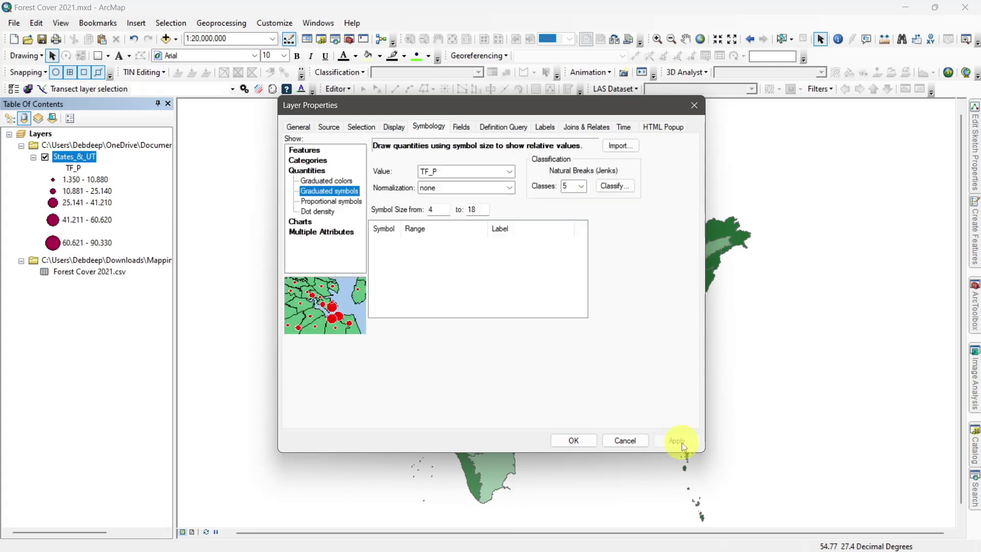
{"action": "left_click", "coordinate": [573, 440]}
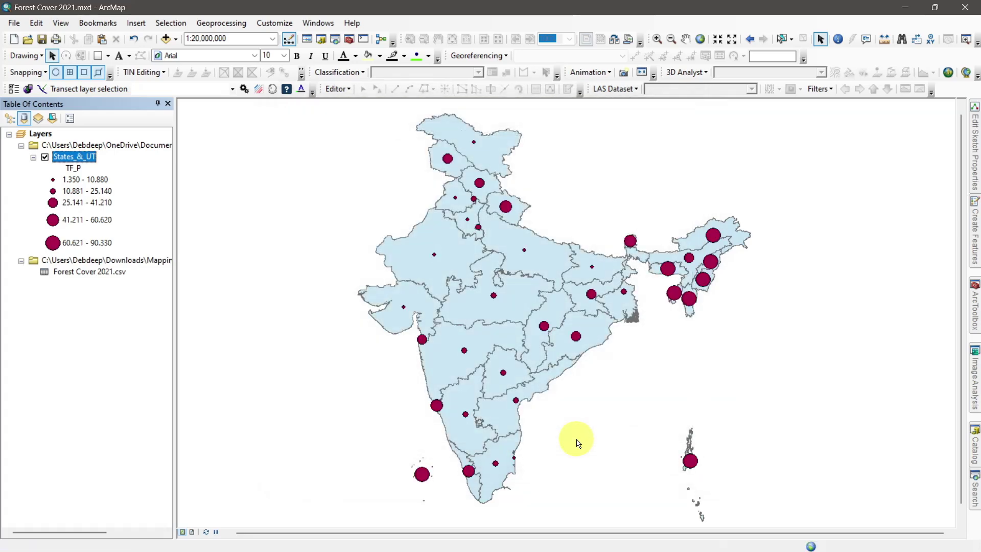
Step: Symbolize the States_&_UT layer with proportional symbols using TF_P as the value field and apply it to the map
{"action": "double_click", "coordinate": [72, 157]}
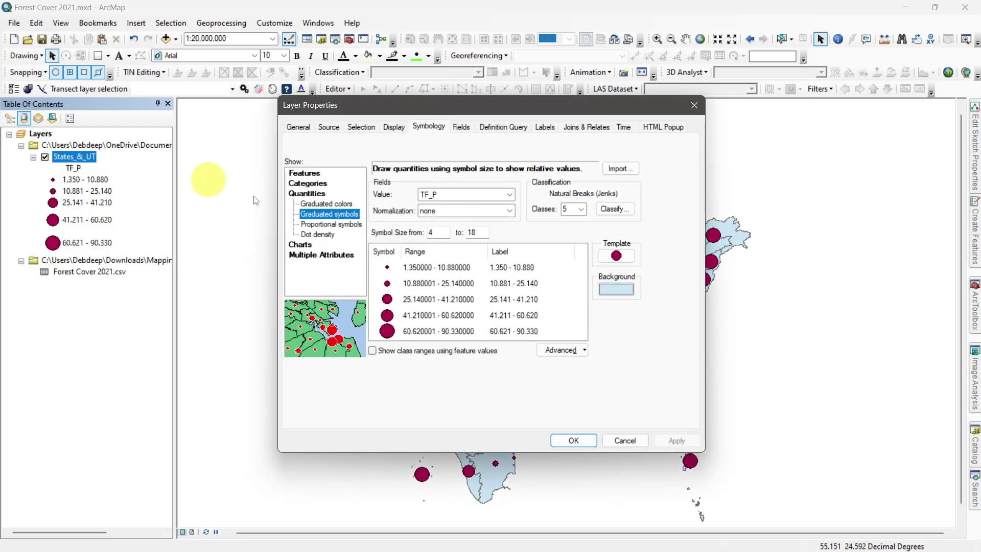
{"action": "left_click", "coordinate": [331, 224]}
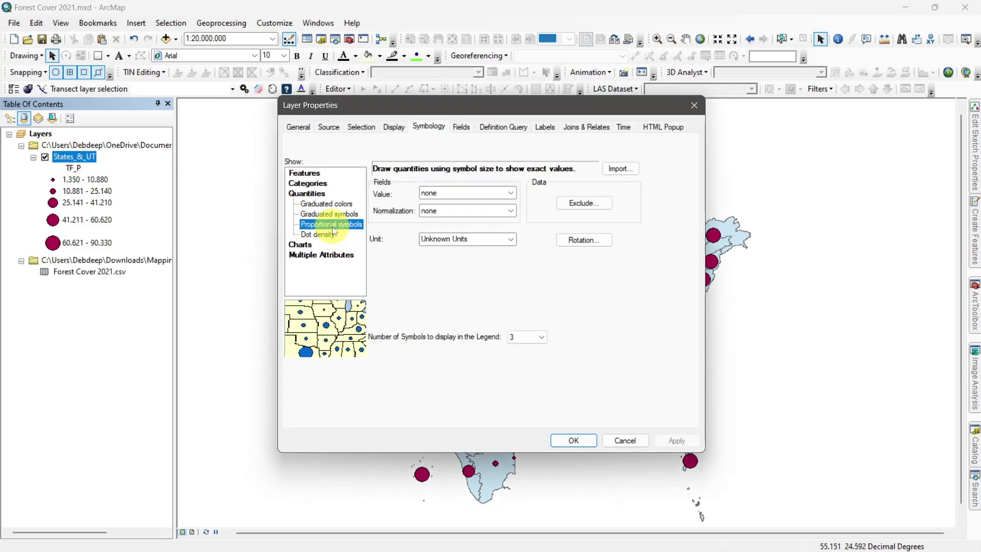
{"action": "left_click", "coordinate": [512, 193]}
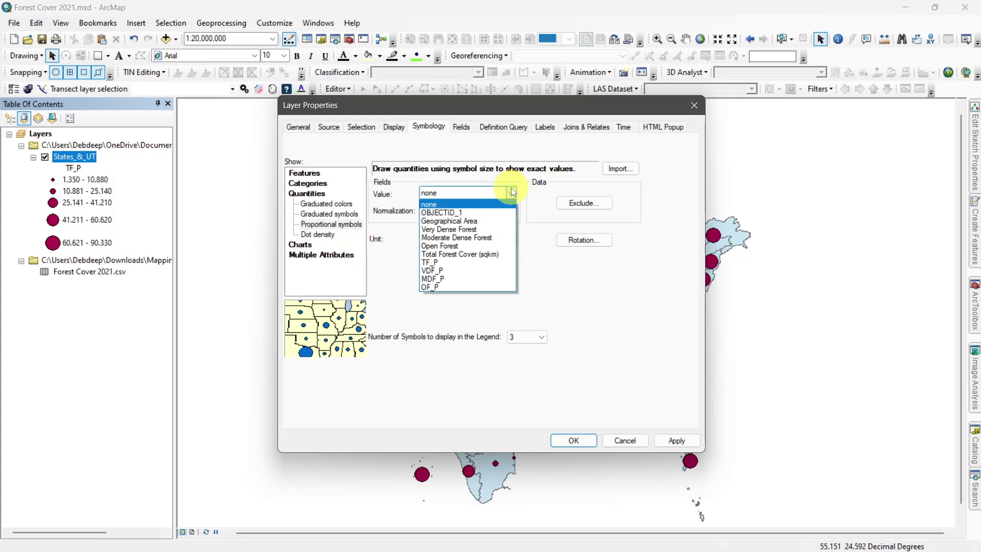
{"action": "left_click", "coordinate": [493, 260]}
{"action": "left_click", "coordinate": [671, 441]}
{"action": "left_click", "coordinate": [577, 439]}
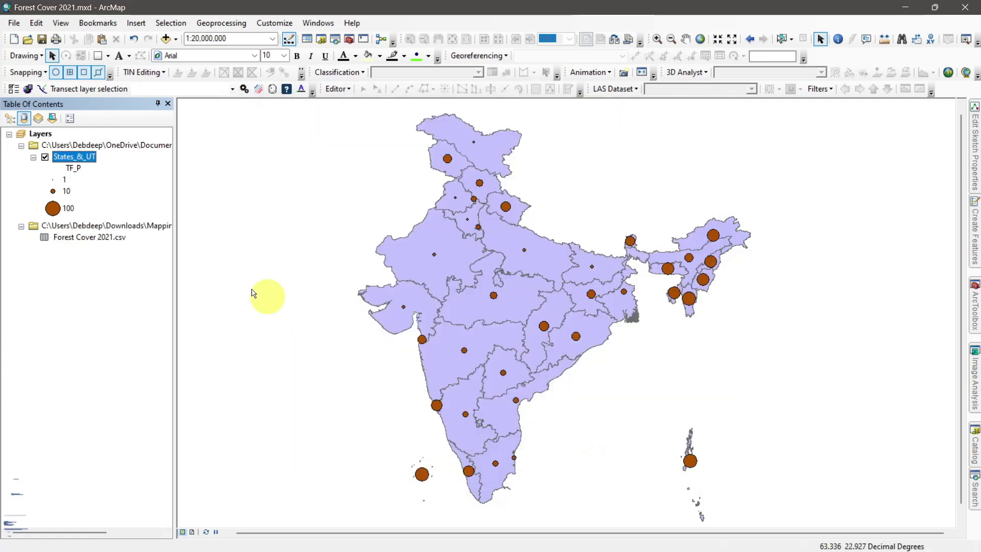
Step: Symbolize the States_&_UT layer as a dot density map of Total Forest Cover (sqkm) and apply it
{"action": "left_click", "coordinate": [65, 153]}
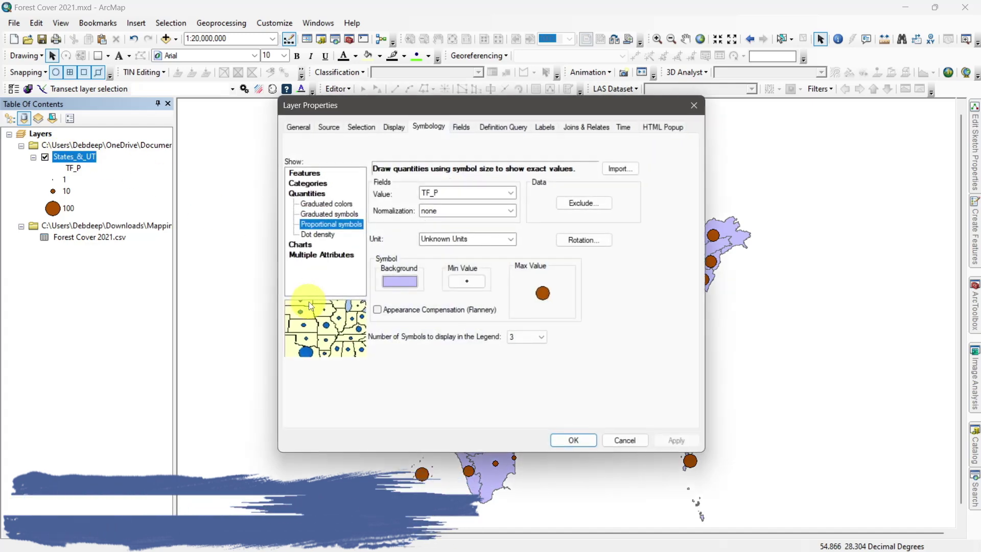
{"action": "left_click", "coordinate": [322, 234]}
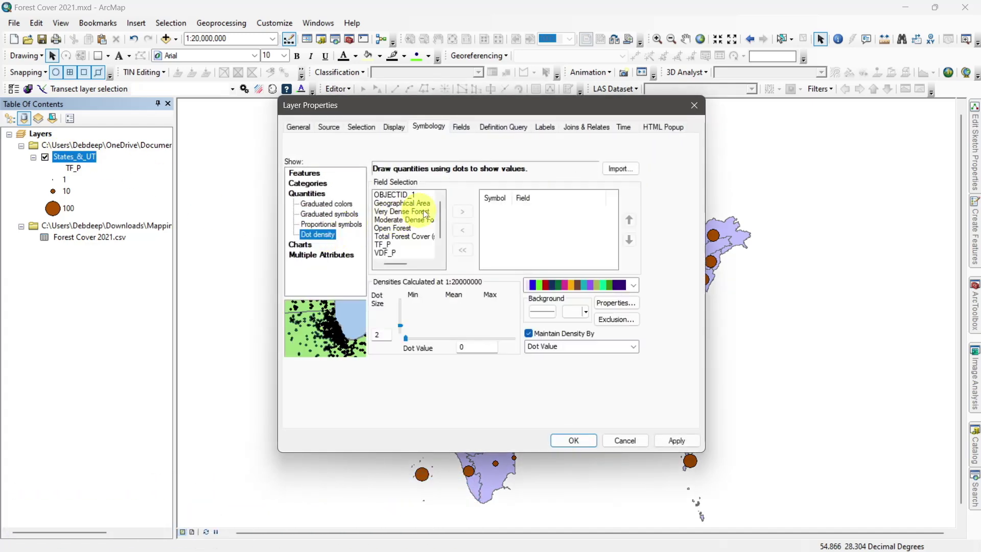
{"action": "left_click", "coordinate": [413, 237]}
{"action": "left_click", "coordinate": [461, 212]}
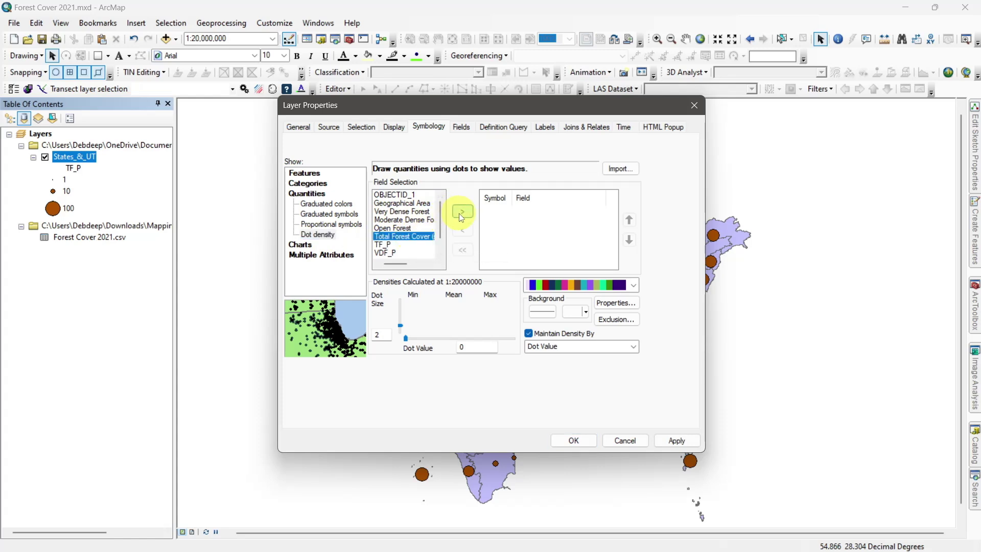
{"action": "left_click", "coordinate": [679, 442]}
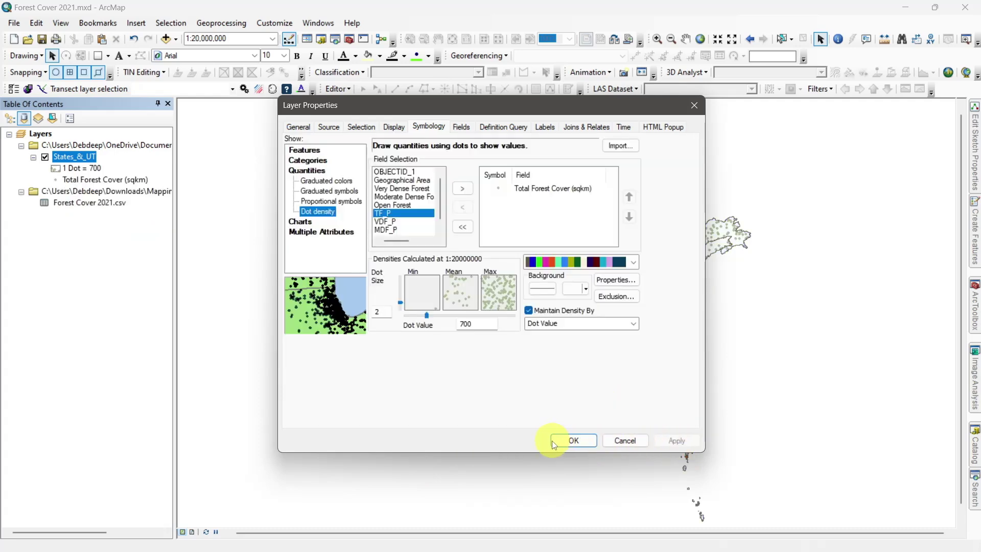
{"action": "left_click", "coordinate": [554, 444]}
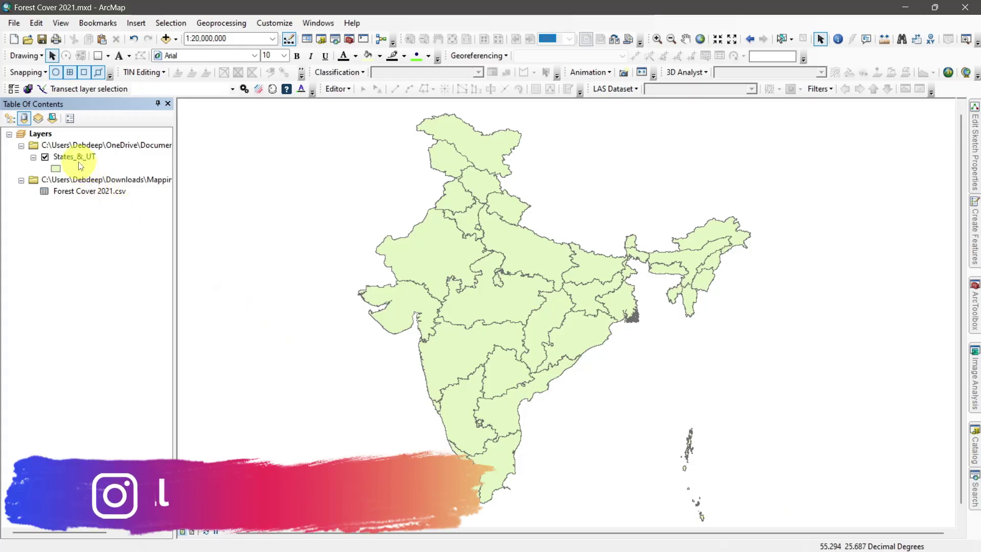
Step: Set the States_&_UT layer's symbology to pie charts and add the VDF_P, MDF_P and OF_P fields
{"action": "left_click", "coordinate": [75, 159]}
{"action": "right_click", "coordinate": [74, 159]}
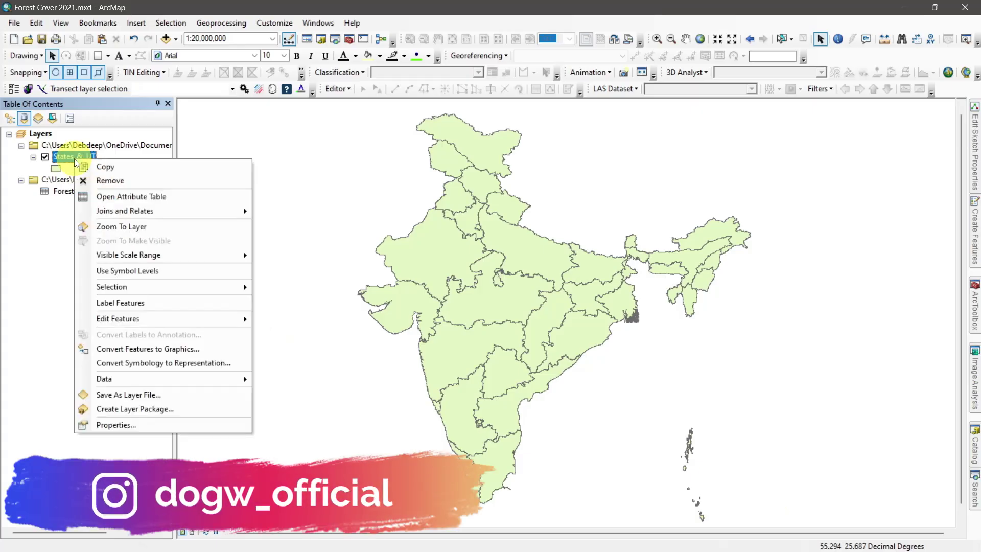
{"action": "left_click", "coordinate": [131, 425]}
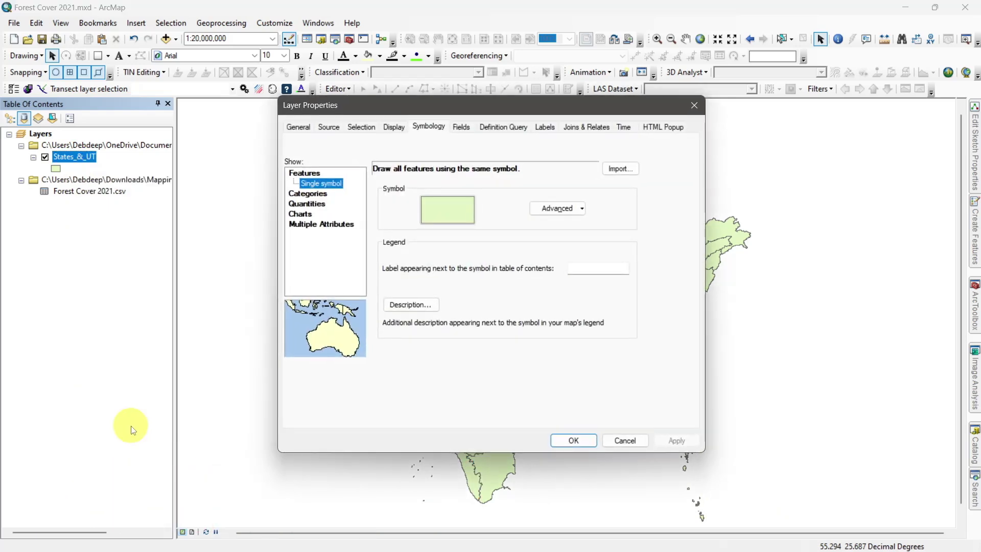
{"action": "left_click", "coordinate": [296, 212]}
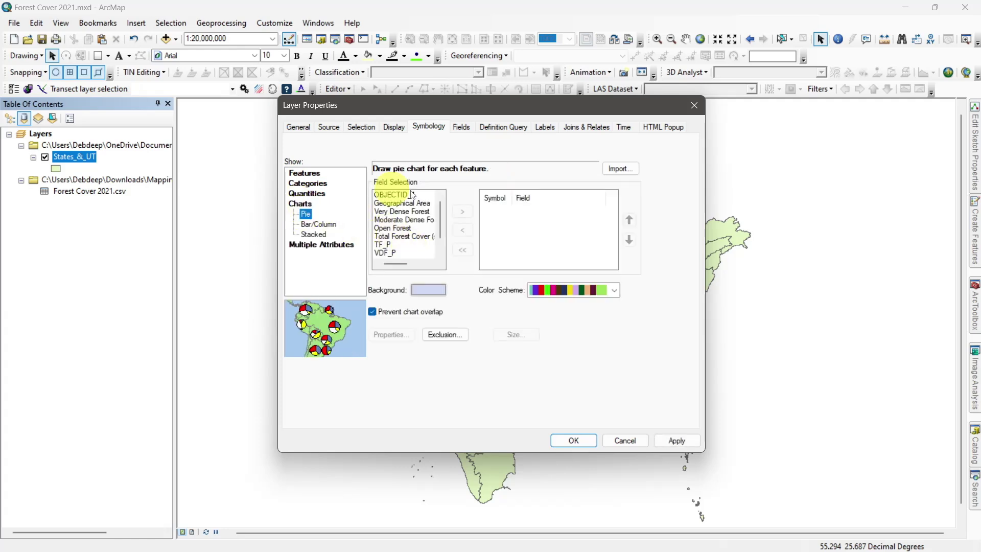
{"action": "left_click_drag", "start_coordinate": [441, 207], "coordinate": [442, 223]}
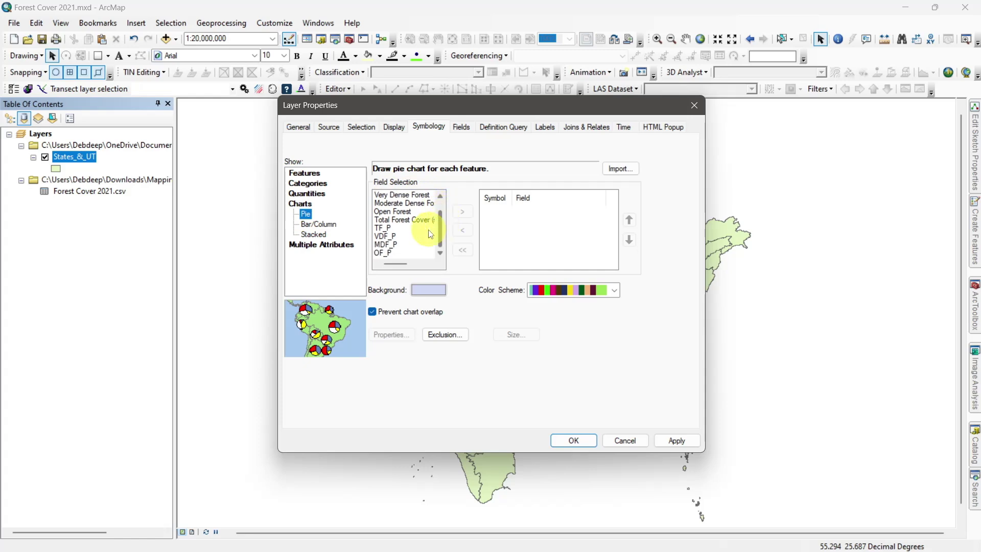
{"action": "left_click", "coordinate": [379, 236]}
{"action": "left_click_drag", "start_coordinate": [378, 241], "coordinate": [386, 257]}
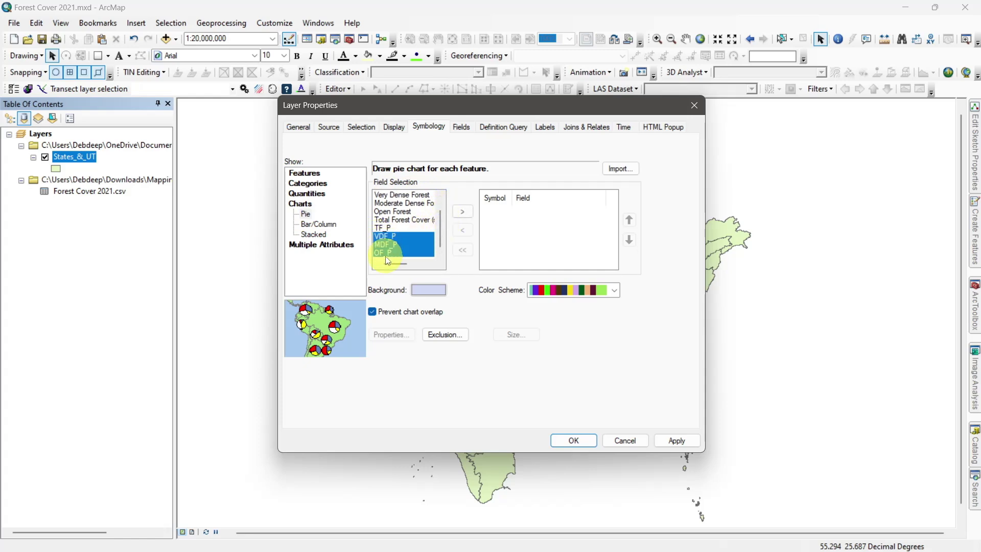
{"action": "left_click", "coordinate": [464, 212]}
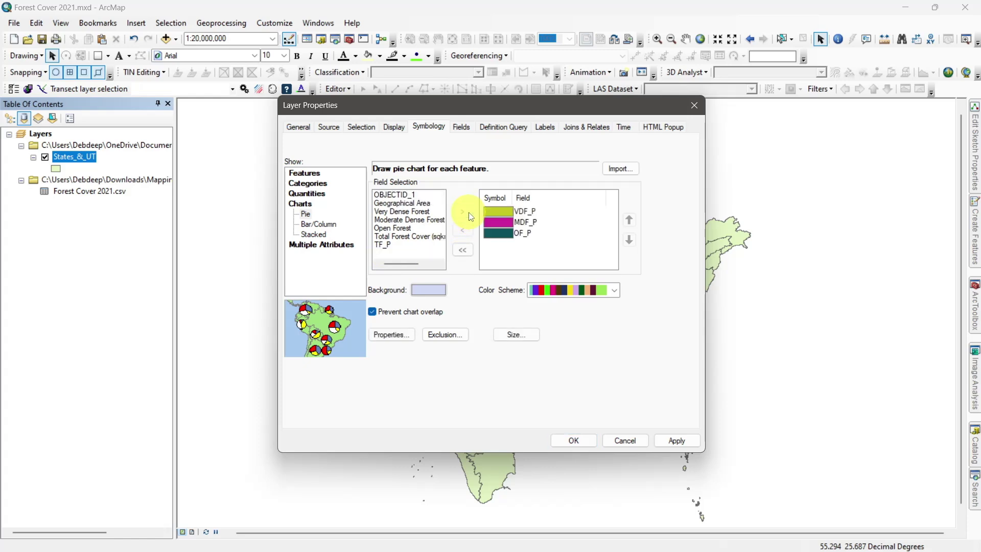
Step: Color the pie chart fields: dark green for VDF_P, bright green for MDF_P and light yellow for OF_P
{"action": "double_click", "coordinate": [498, 211]}
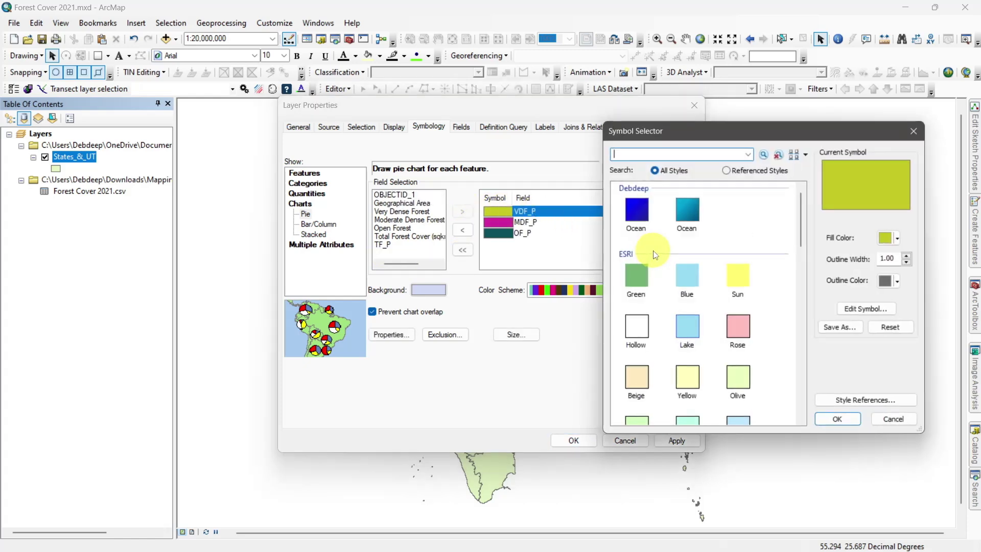
{"action": "left_click", "coordinate": [898, 238]}
{"action": "left_click", "coordinate": [869, 348]}
{"action": "left_click", "coordinate": [839, 420]}
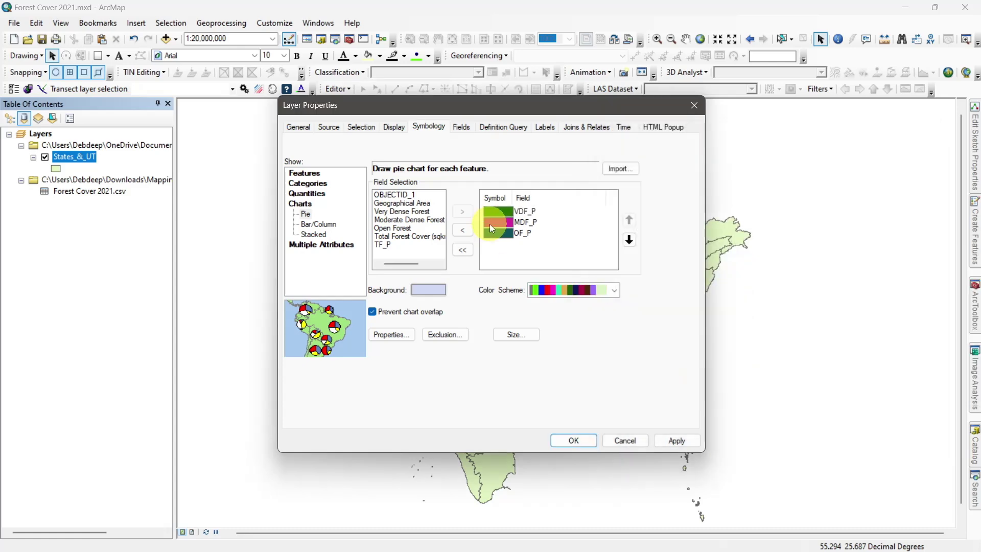
{"action": "double_click", "coordinate": [526, 221]}
{"action": "left_click", "coordinate": [898, 239]}
{"action": "left_click", "coordinate": [838, 421]}
{"action": "double_click", "coordinate": [506, 231]}
{"action": "left_click", "coordinate": [889, 239]}
{"action": "left_click", "coordinate": [894, 285]}
{"action": "left_click", "coordinate": [833, 422]}
Step: Set the background fill color behind the pie charts to light orange
{"action": "left_click", "coordinate": [428, 289]}
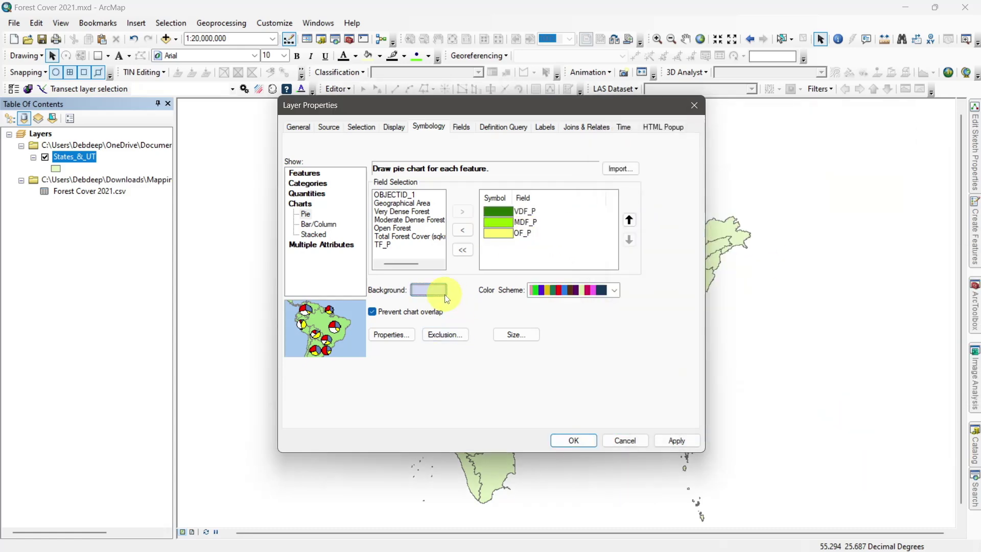
{"action": "left_click", "coordinate": [898, 238]}
{"action": "left_click", "coordinate": [873, 271]}
{"action": "left_click", "coordinate": [834, 421]}
Step: Try varying the pie chart size by the sum of field values and by a field, and return to fixed size
{"action": "left_click", "coordinate": [494, 336]}
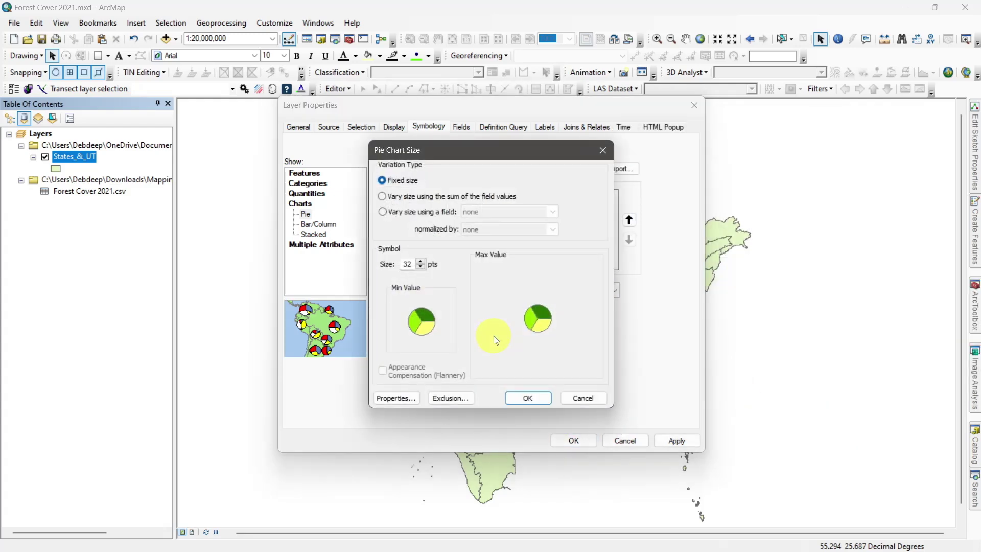
{"action": "left_click", "coordinate": [384, 197]}
{"action": "left_click", "coordinate": [384, 212]}
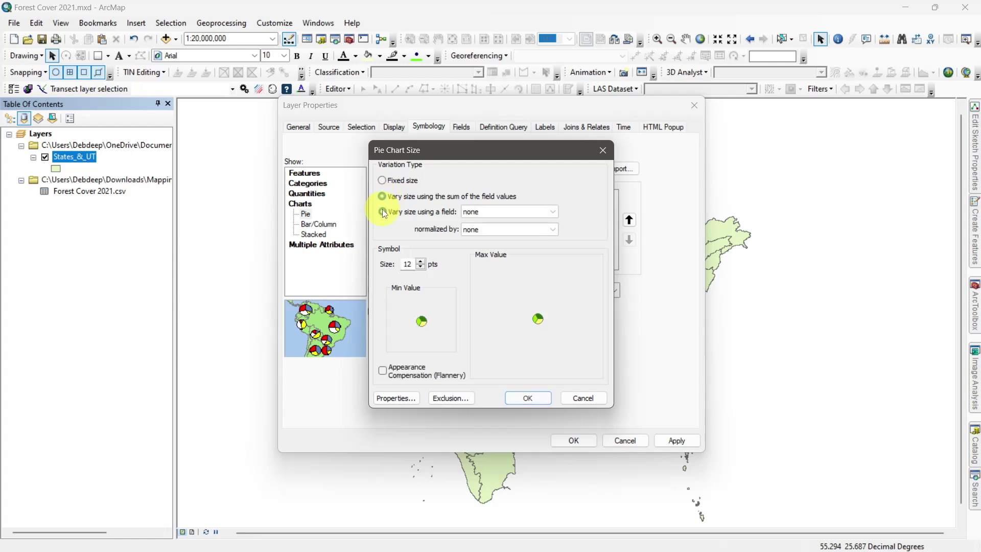
{"action": "left_click", "coordinate": [382, 180]}
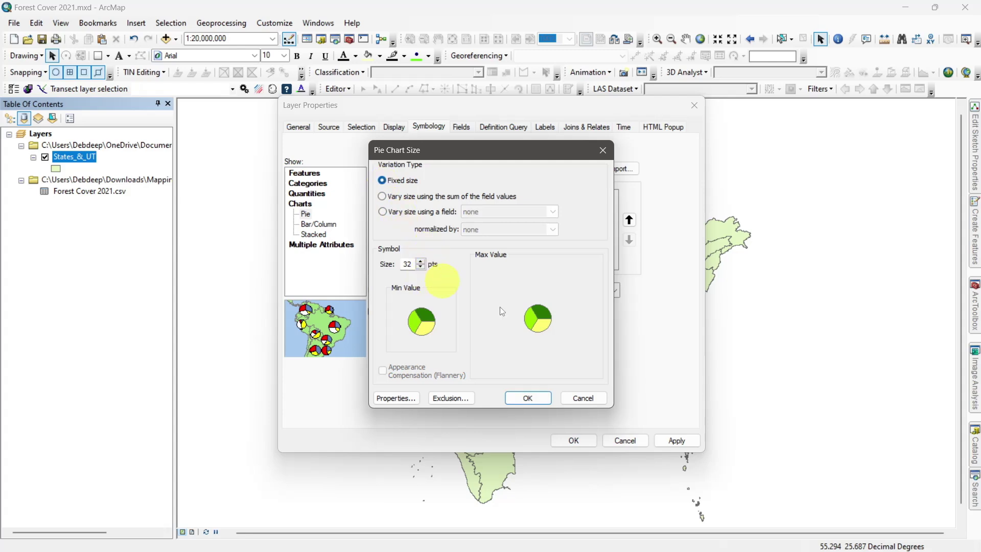
{"action": "left_click", "coordinate": [536, 397]}
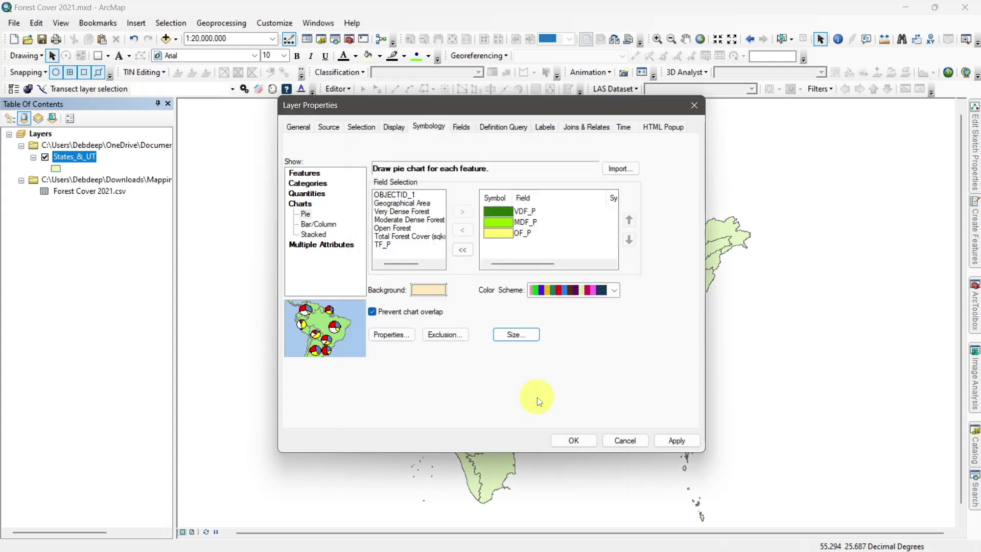
Step: Set the pie chart orientation to Geographic, with the outline and 3-D display left off
{"action": "left_click", "coordinate": [390, 336]}
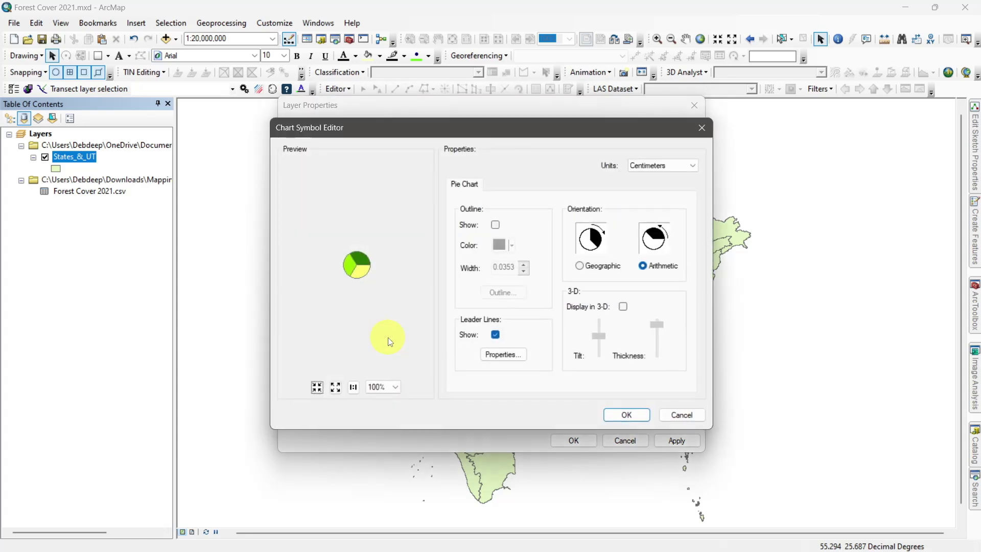
{"action": "left_click", "coordinate": [495, 226]}
{"action": "left_click", "coordinate": [495, 226]}
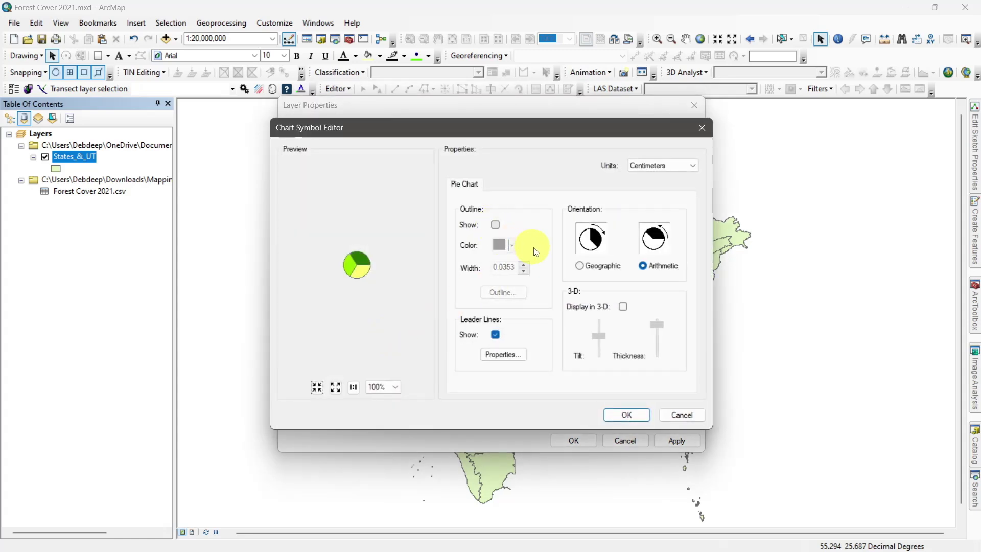
{"action": "left_click", "coordinate": [580, 266]}
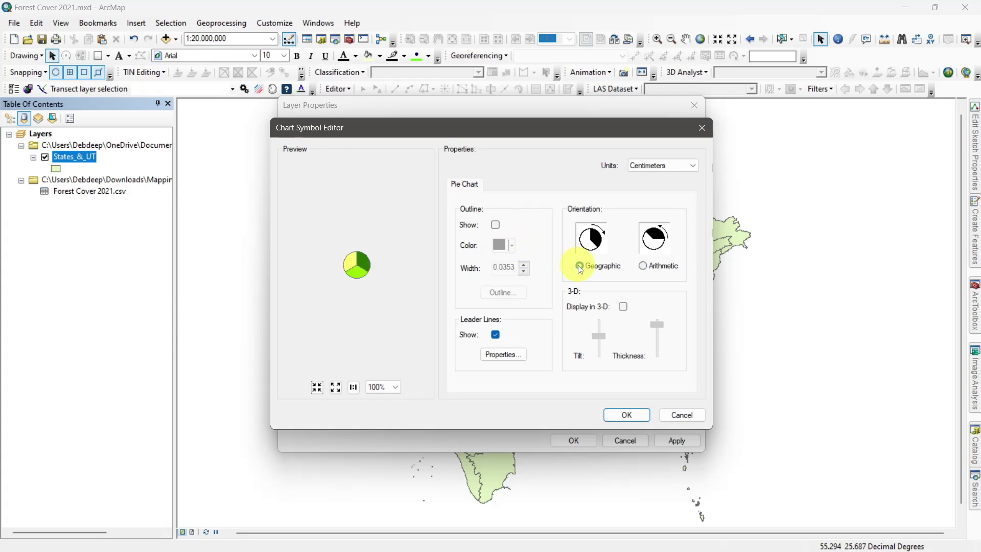
{"action": "left_click", "coordinate": [623, 307]}
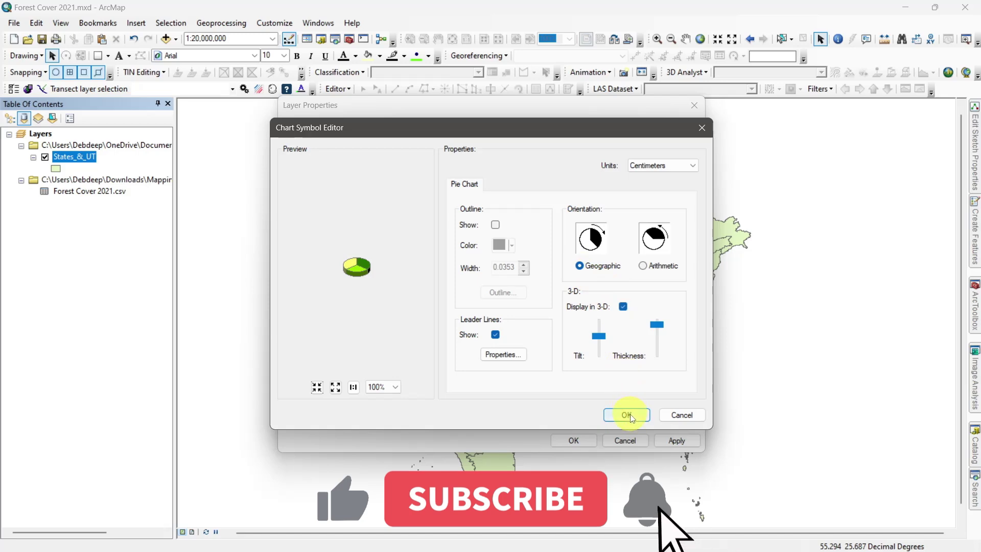
{"action": "left_click", "coordinate": [623, 307]}
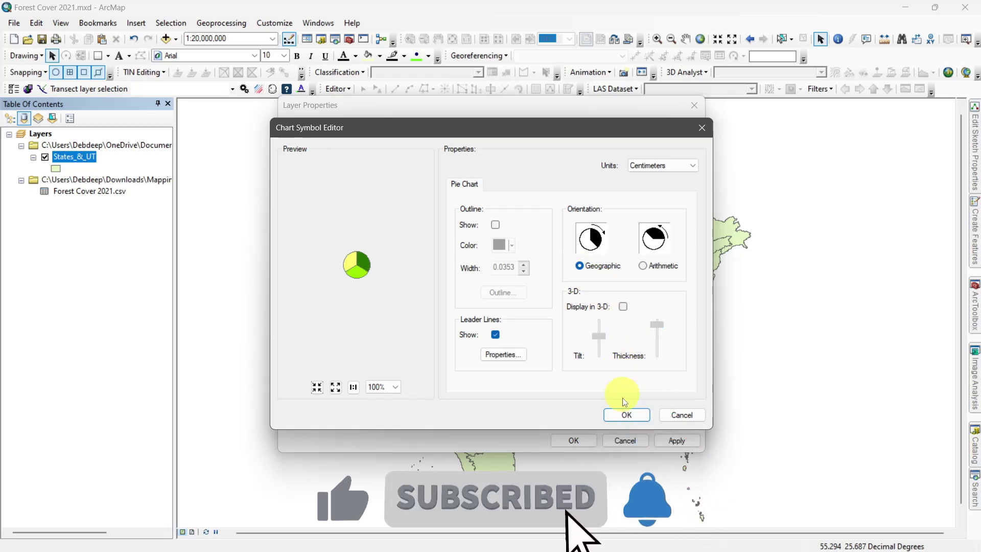
{"action": "left_click", "coordinate": [627, 414]}
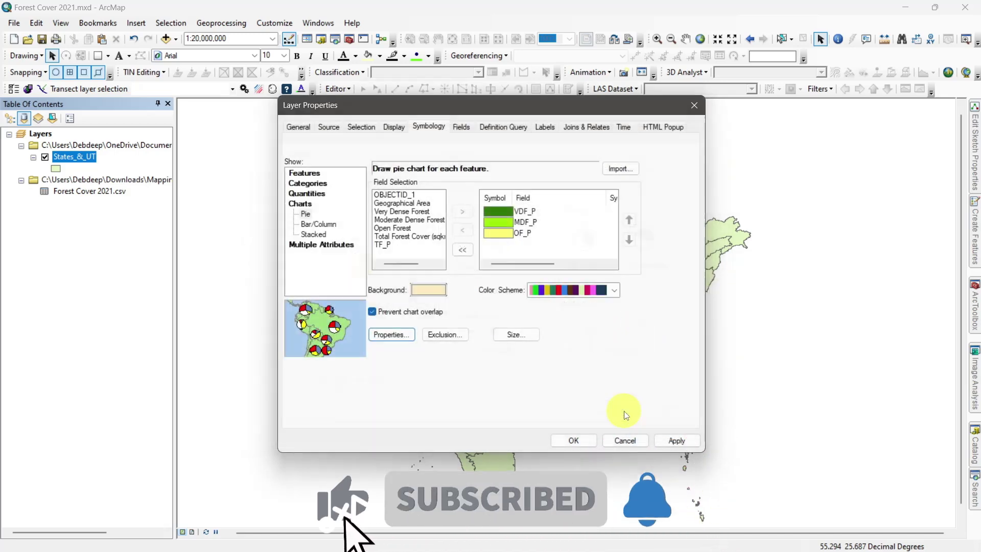
Step: Turn off chart overlap prevention and apply the pie chart symbology to the States_&_UT layer
{"action": "left_click", "coordinate": [372, 312]}
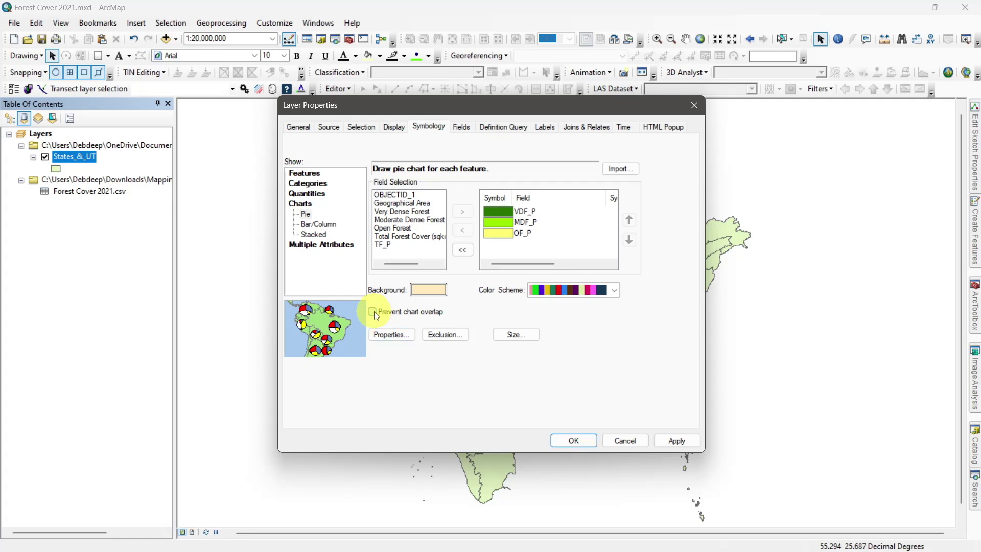
{"action": "left_click", "coordinate": [684, 438]}
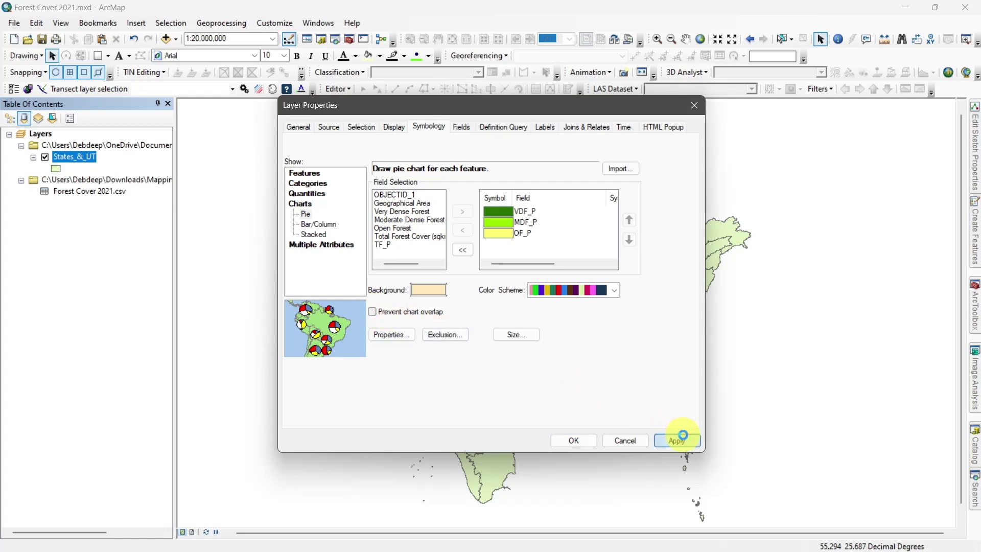
{"action": "left_click", "coordinate": [579, 443]}
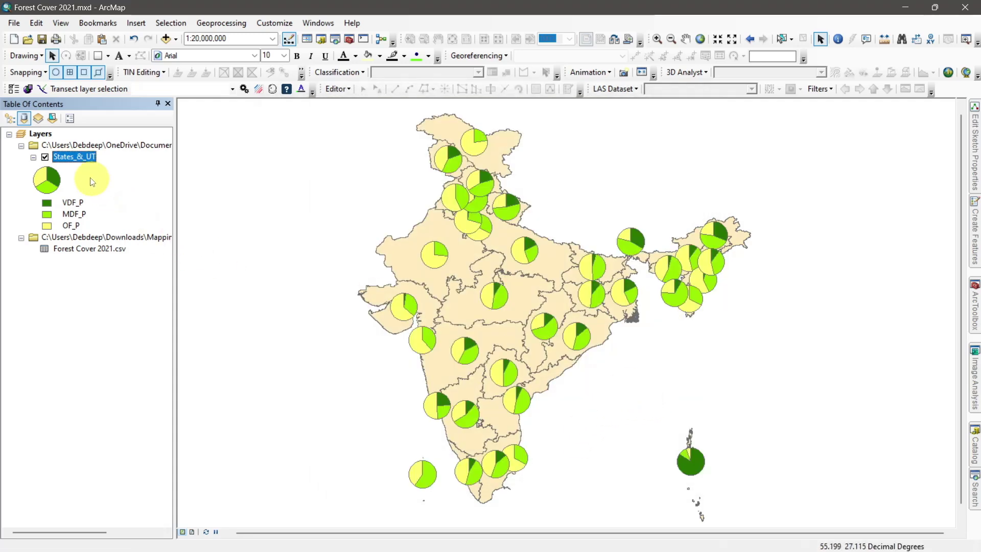
Step: Set the States_&_UT pie charts to a fixed size of 20 pts
{"action": "right_click", "coordinate": [78, 163]}
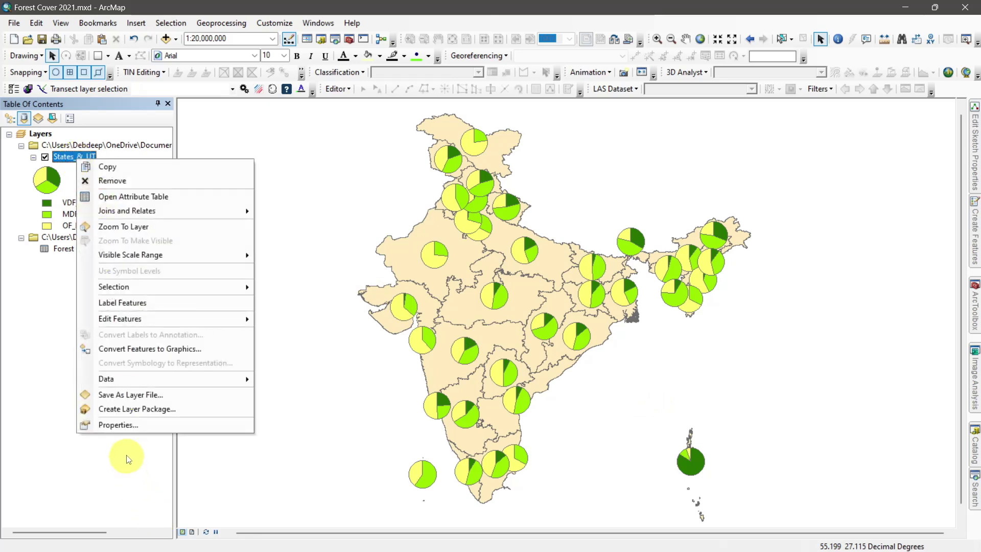
{"action": "left_click", "coordinate": [103, 424]}
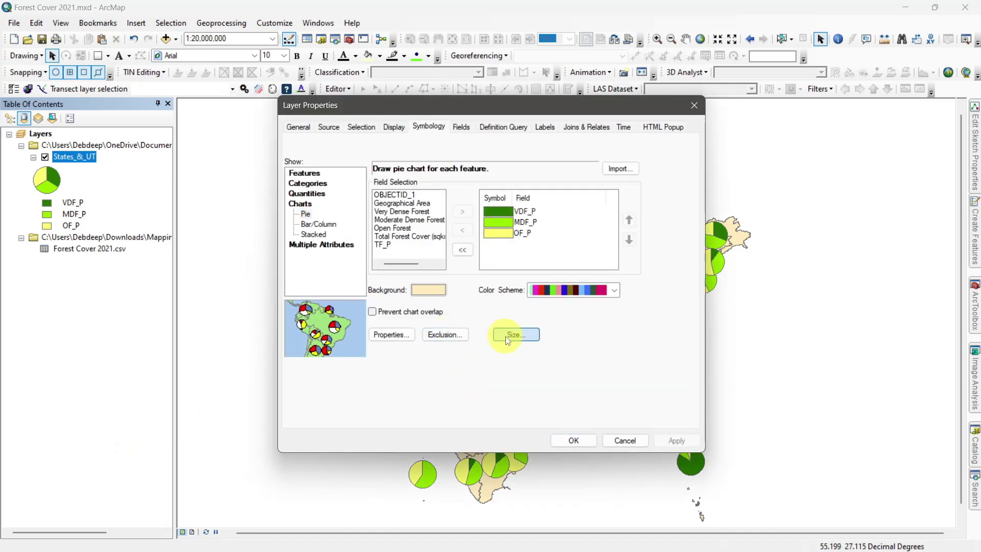
{"action": "left_click", "coordinate": [505, 335]}
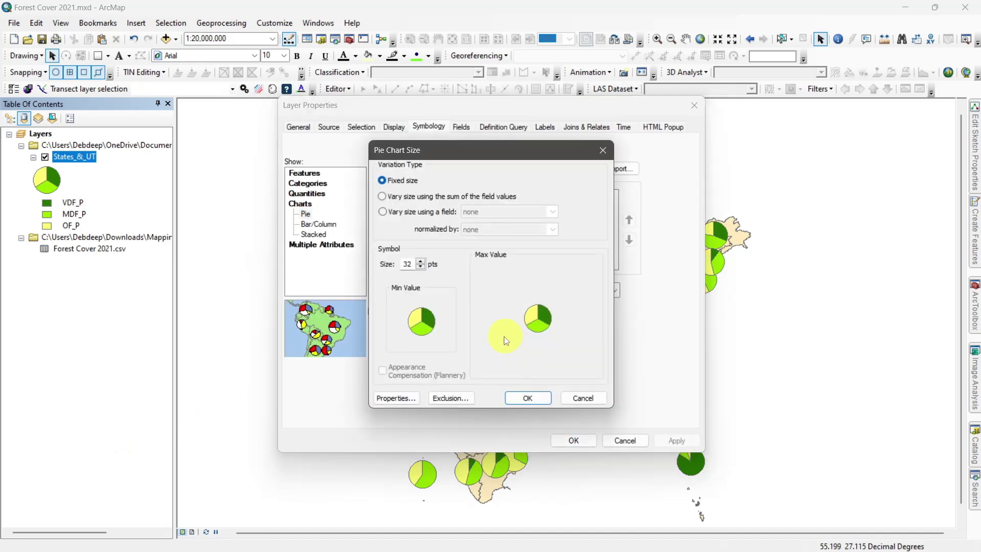
{"action": "left_click", "coordinate": [383, 196]}
{"action": "left_click", "coordinate": [383, 180]}
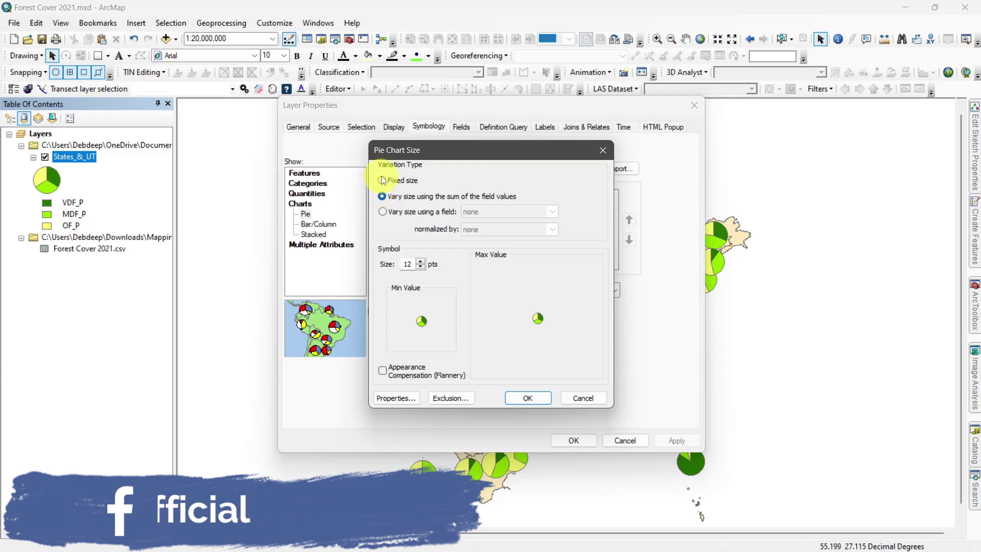
{"action": "double_click", "coordinate": [412, 264]}
{"action": "type", "text": "20"}
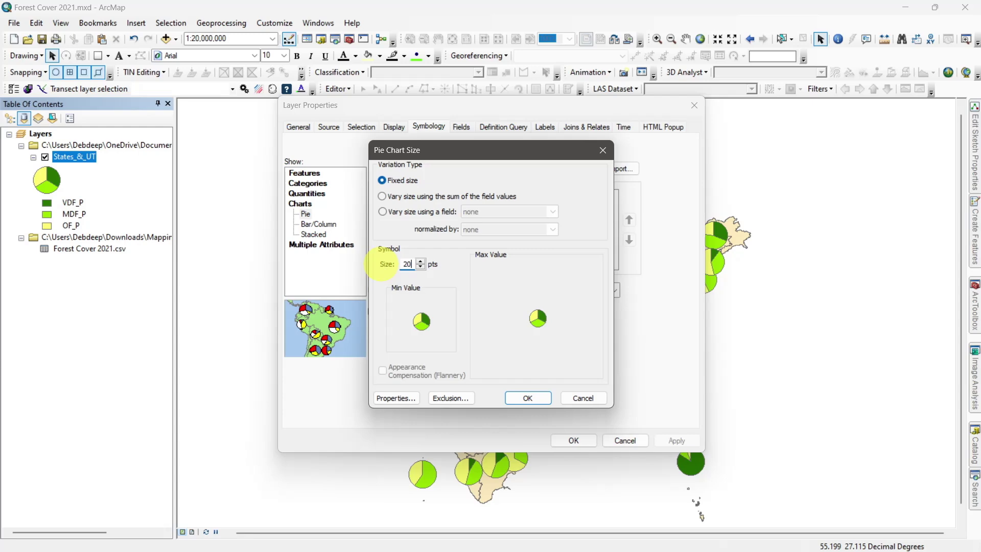
{"action": "left_click", "coordinate": [532, 398]}
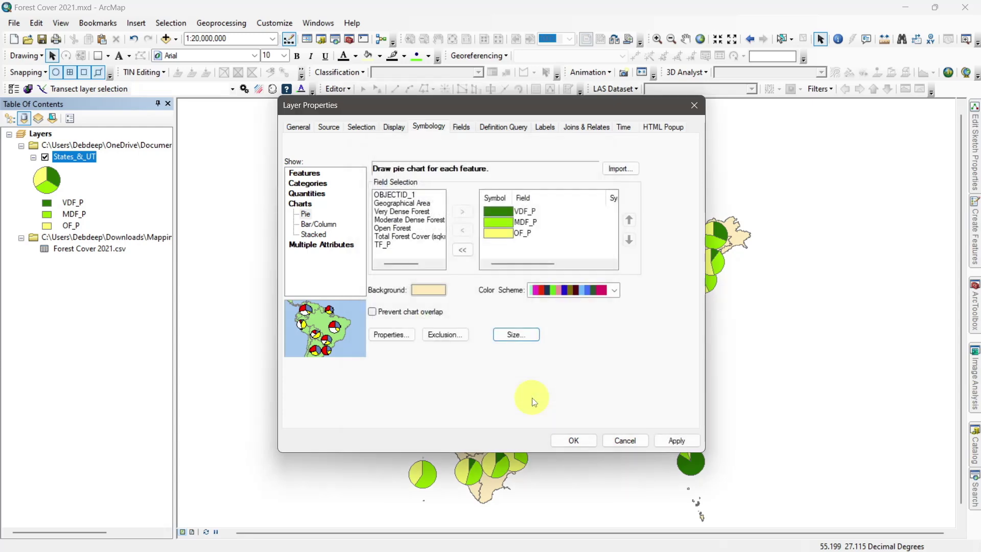
Step: Display the pie charts in 3-D with slightly increased thickness and apply the symbology to the map
{"action": "left_click", "coordinate": [393, 334]}
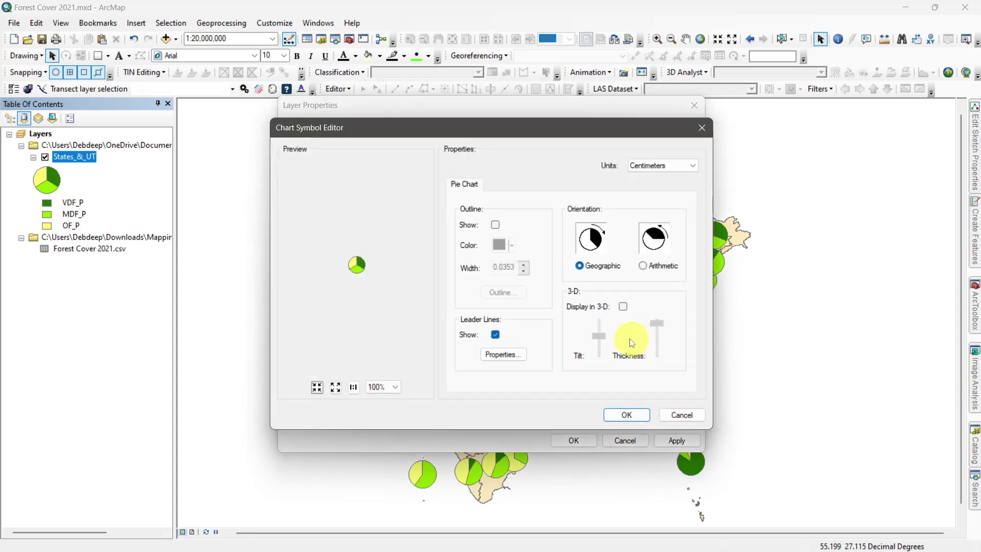
{"action": "left_click", "coordinate": [623, 307]}
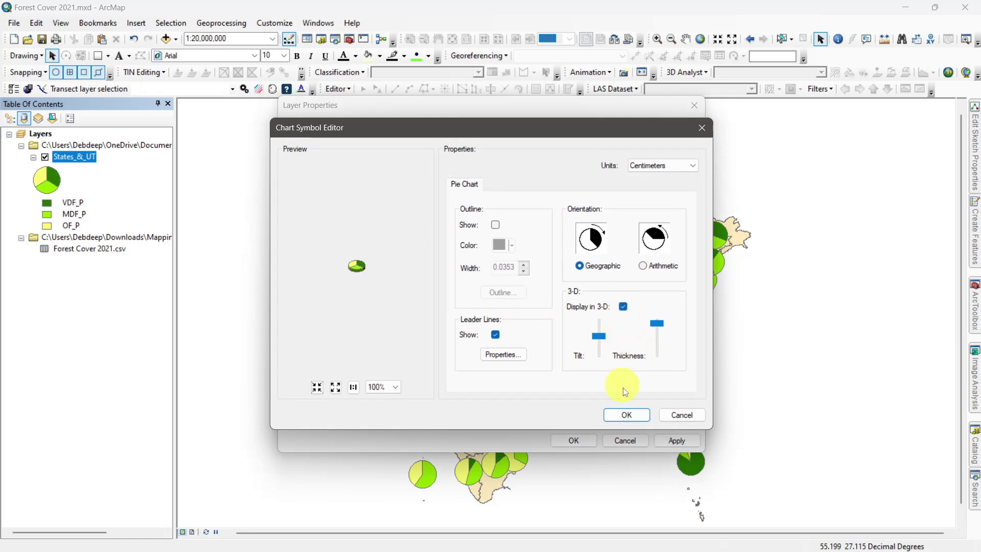
{"action": "left_click", "coordinate": [657, 329]}
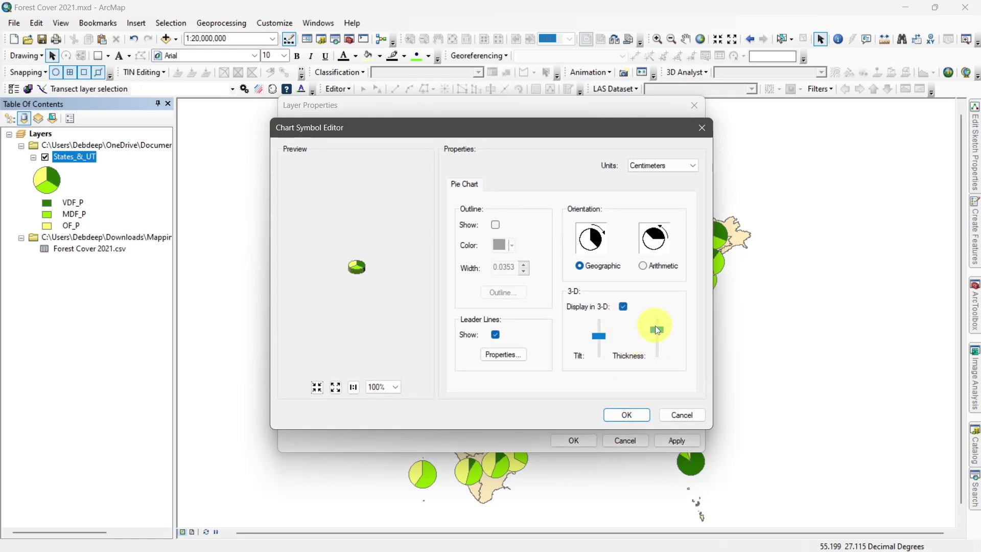
{"action": "left_click", "coordinate": [628, 415]}
{"action": "left_click", "coordinate": [674, 440]}
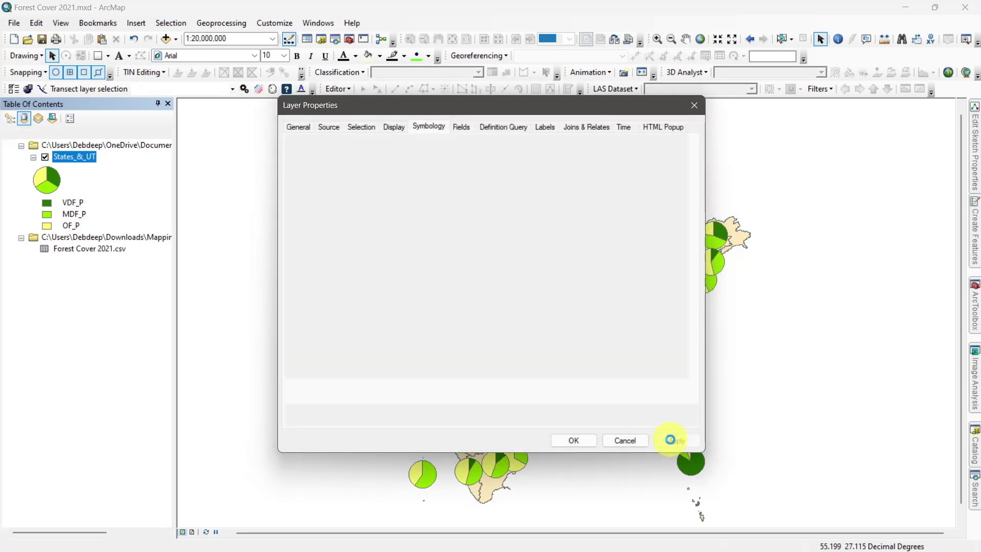
{"action": "left_click", "coordinate": [574, 440]}
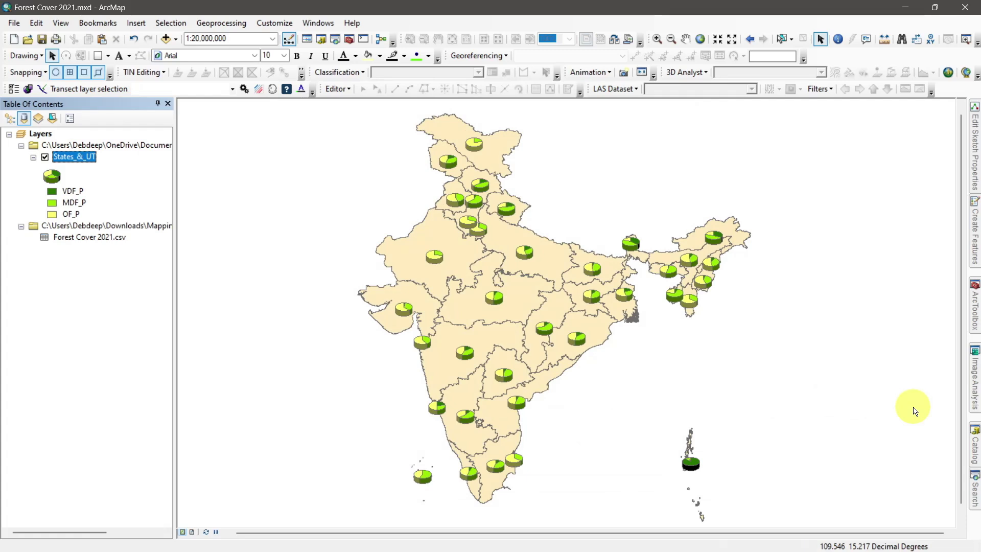
Step: Switch the States_&_UT symbology to bar/column charts of VDF_P, MDF_P and OF_P, keeping the Column orientation, and apply it
{"action": "right_click", "coordinate": [77, 157]}
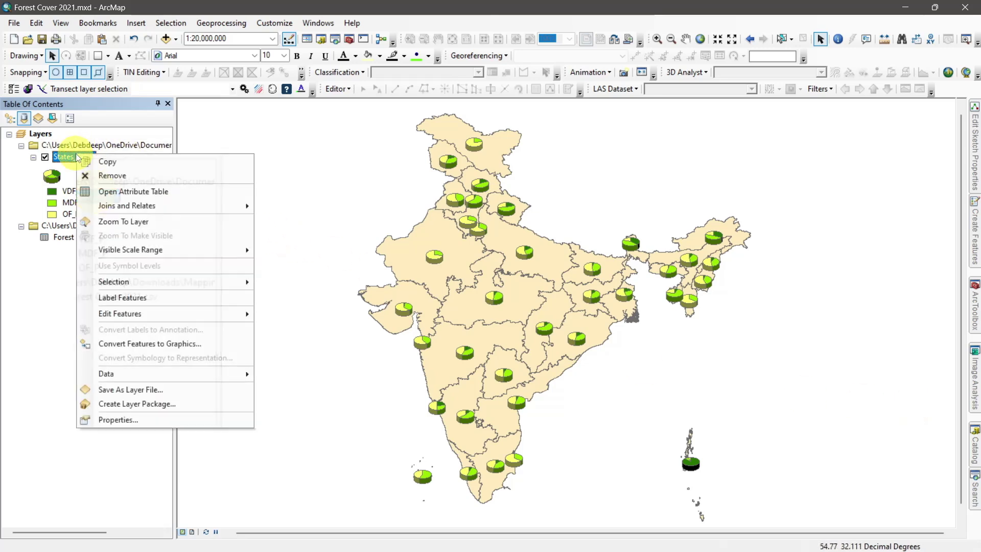
{"action": "left_click", "coordinate": [142, 415]}
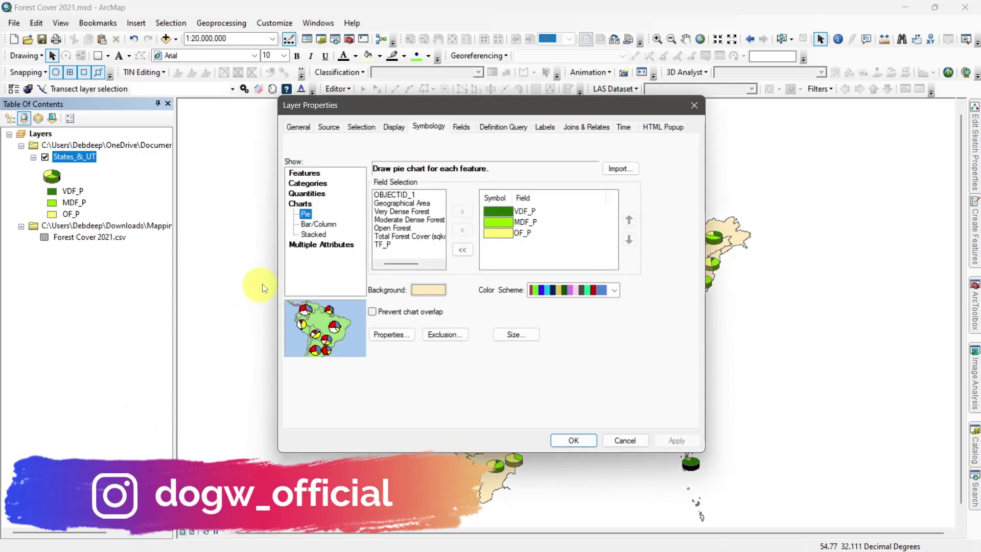
{"action": "left_click", "coordinate": [318, 225]}
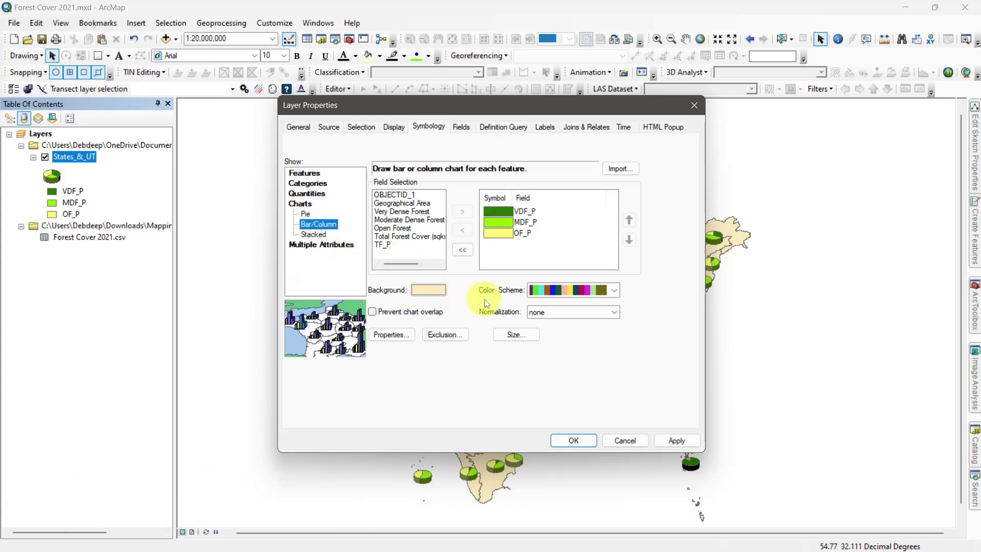
{"action": "left_click", "coordinate": [402, 335]}
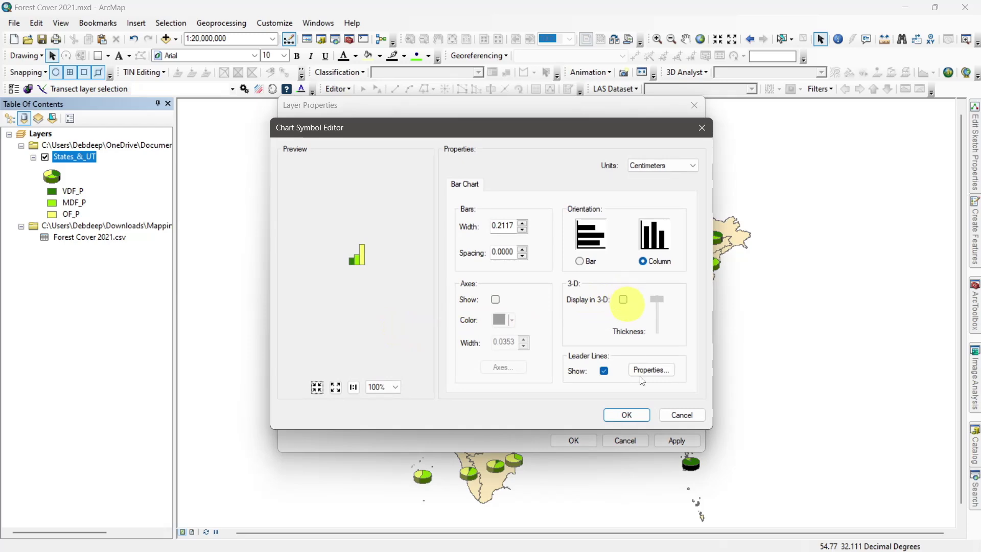
{"action": "left_click", "coordinate": [636, 413]}
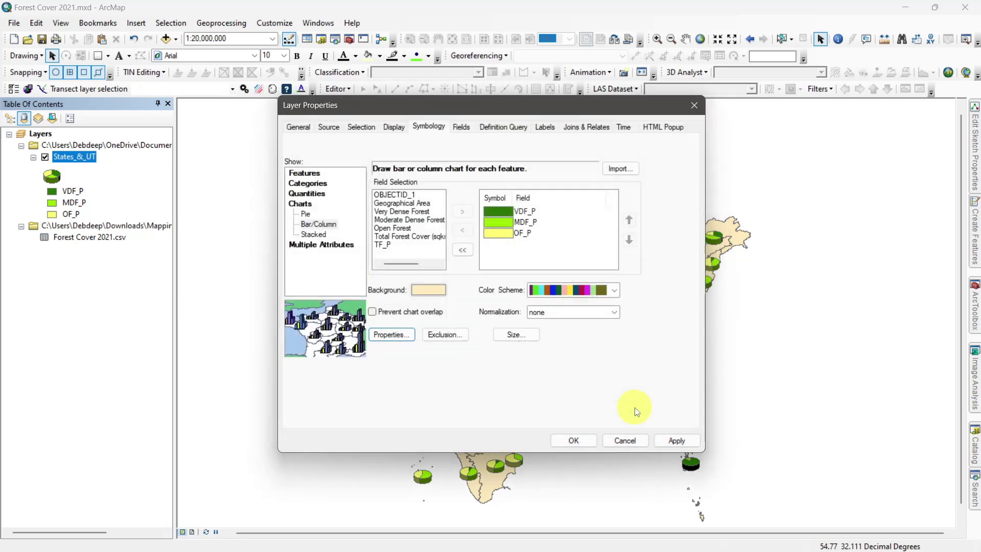
{"action": "left_click", "coordinate": [672, 443]}
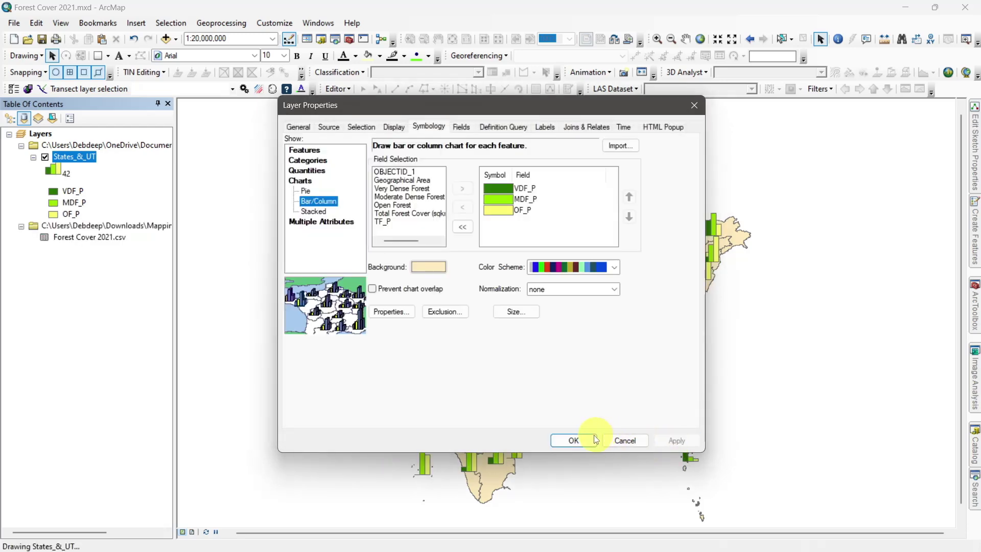
{"action": "left_click", "coordinate": [575, 440]}
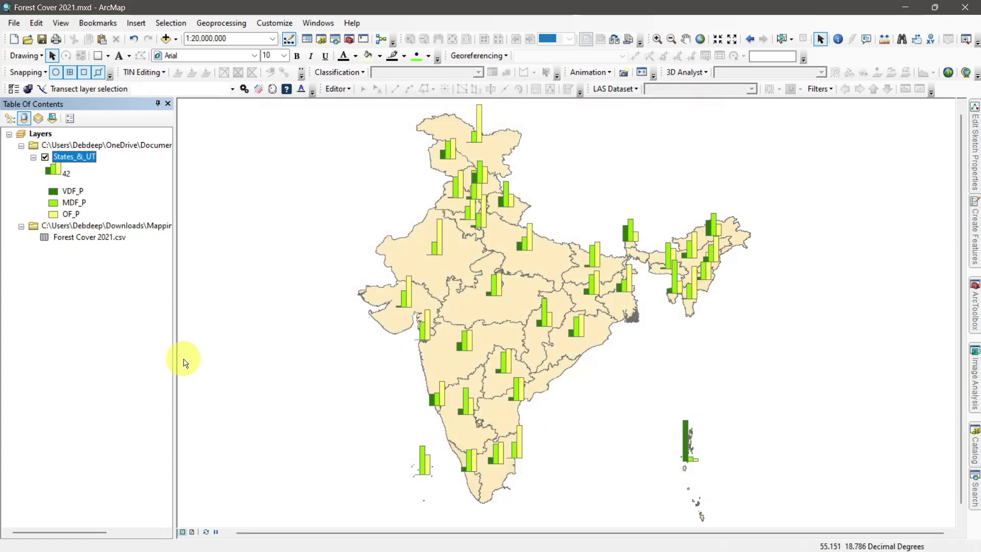
Step: Display the bar/column charts in 3-D, previewing the Bar orientation before returning to Column, and apply the change
{"action": "right_click", "coordinate": [75, 163]}
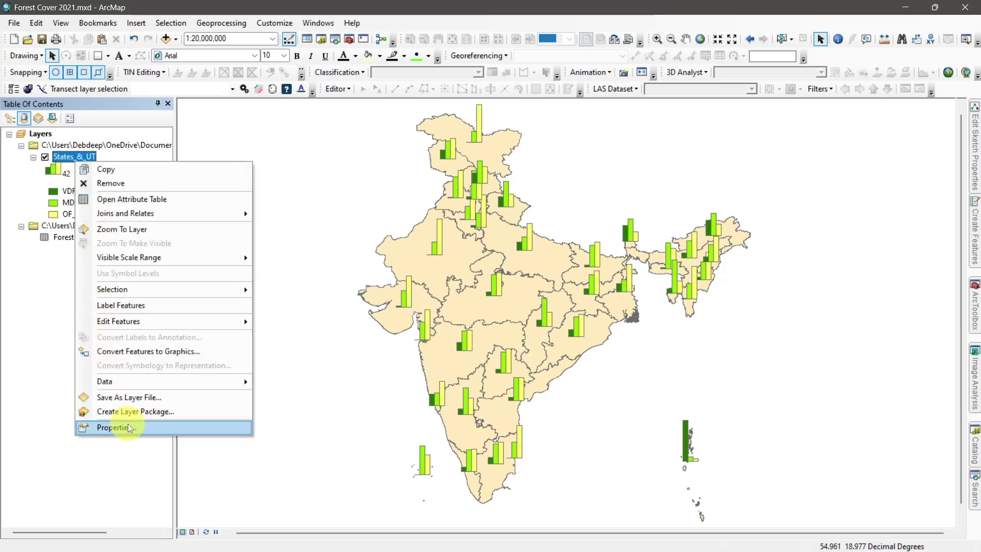
{"action": "left_click", "coordinate": [114, 427]}
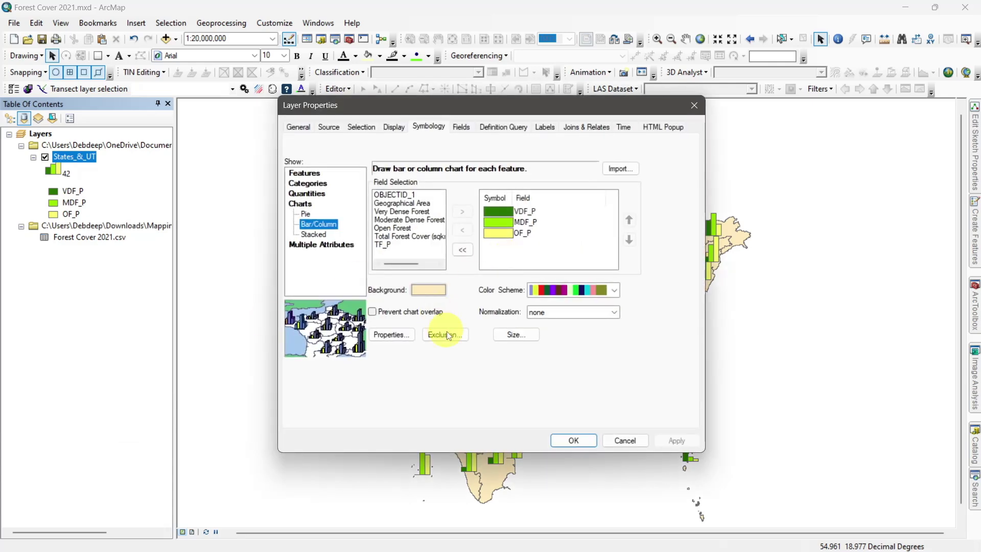
{"action": "left_click", "coordinate": [375, 335]}
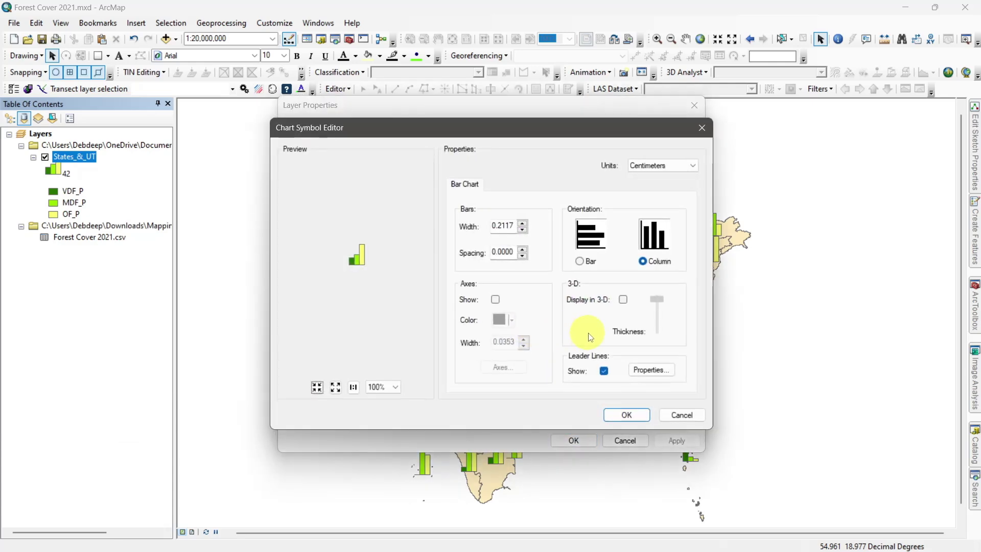
{"action": "left_click", "coordinate": [622, 301]}
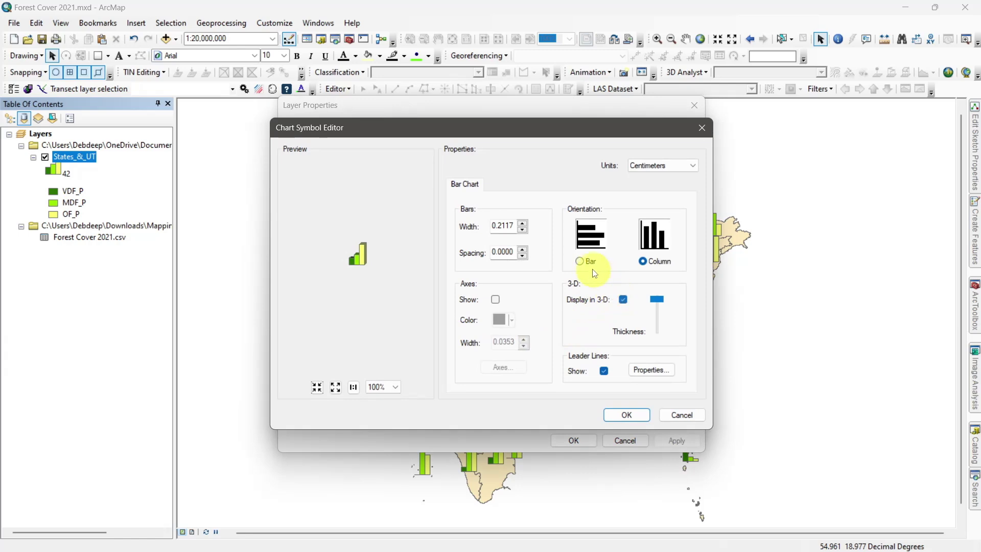
{"action": "left_click", "coordinate": [580, 261]}
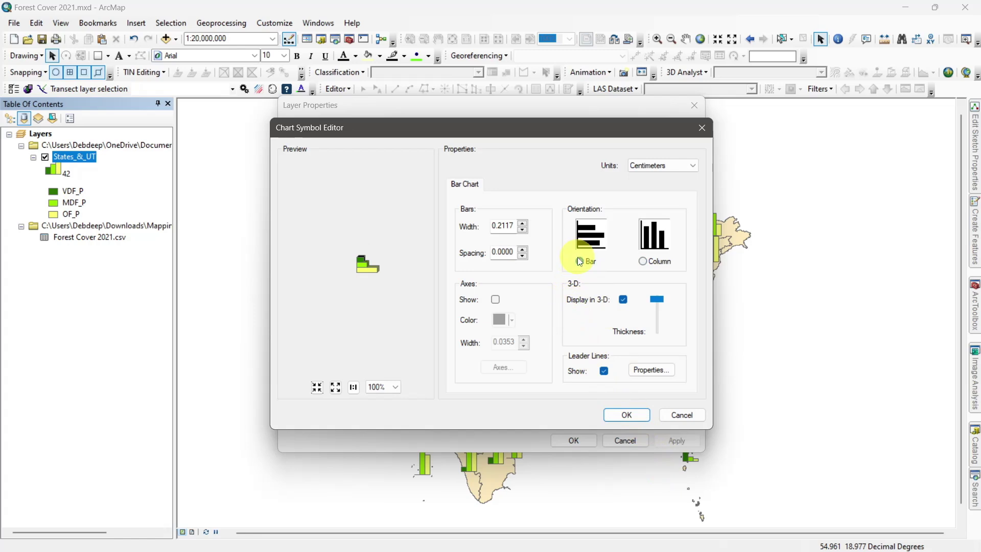
{"action": "left_click", "coordinate": [645, 263]}
{"action": "left_click", "coordinate": [634, 415]}
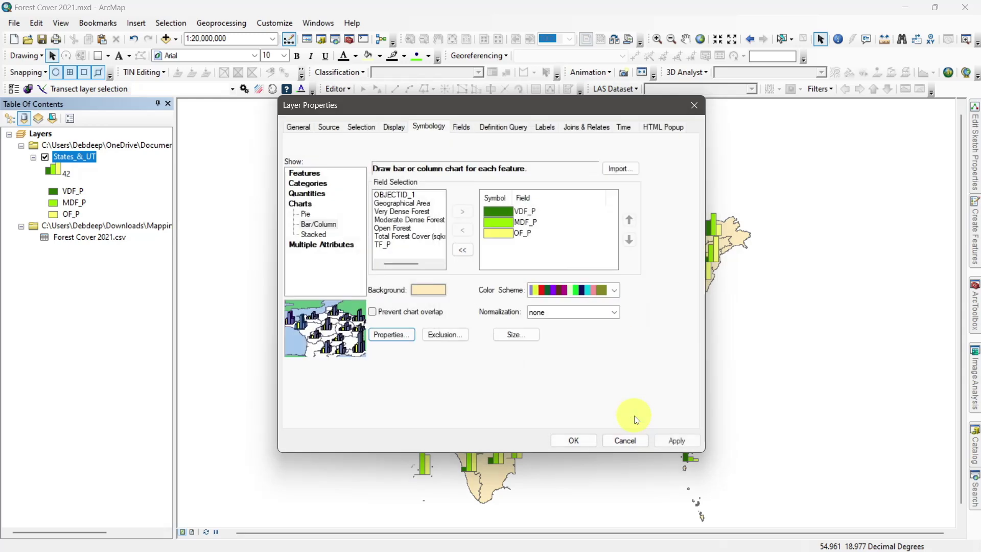
{"action": "left_click", "coordinate": [583, 440]}
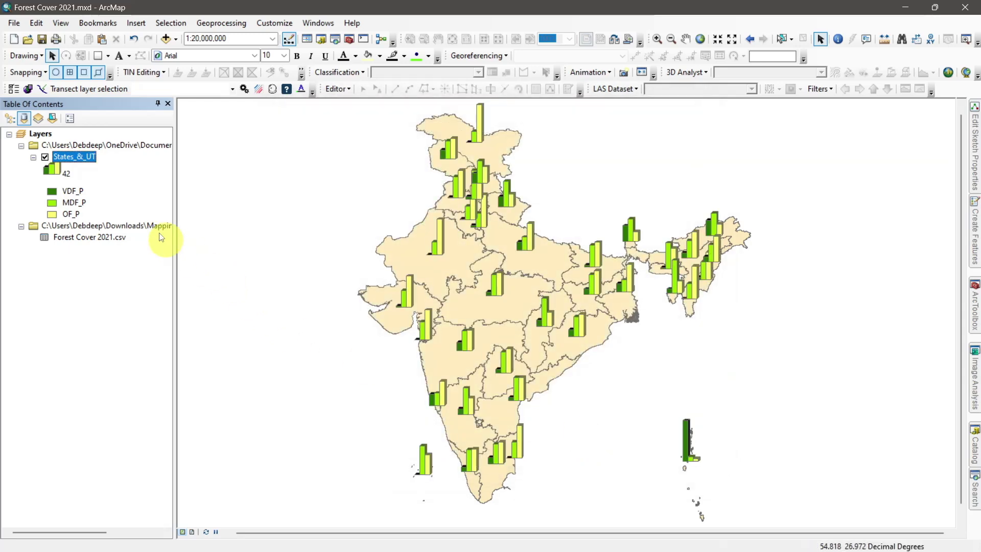
Step: Switch the States_&_UT symbology to stacked charts of VDF_P, MDF_P and OF_P and apply it to the map
{"action": "right_click", "coordinate": [72, 155]}
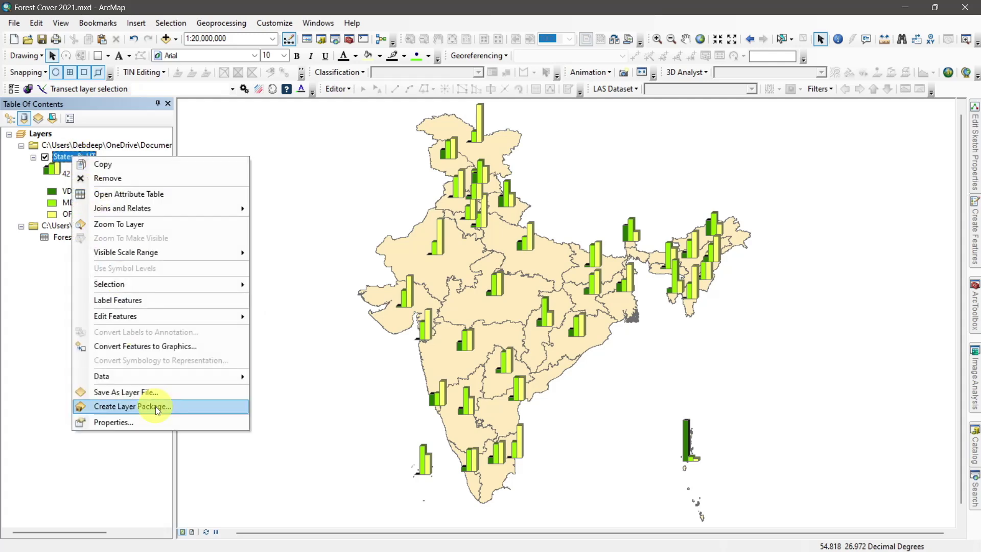
{"action": "left_click", "coordinate": [158, 425]}
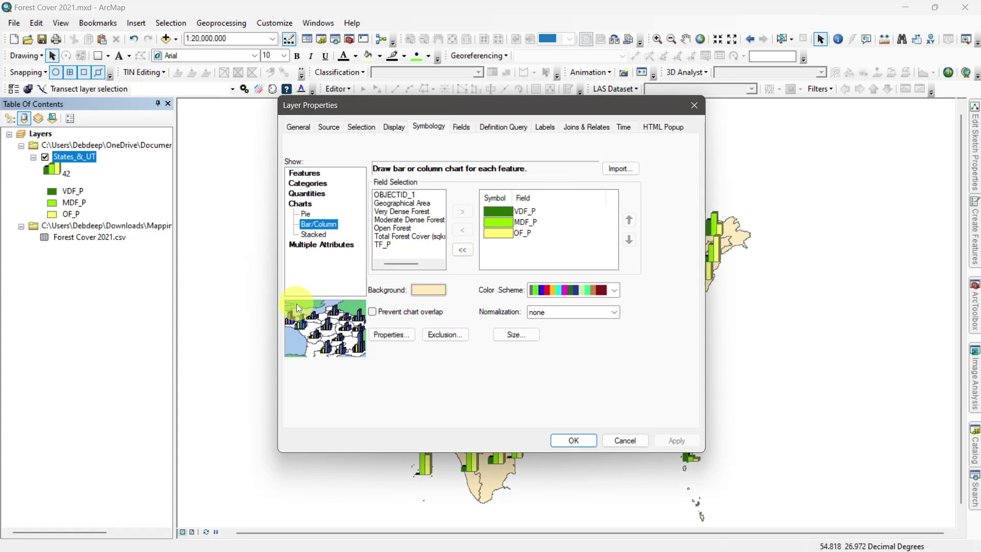
{"action": "left_click", "coordinate": [315, 235]}
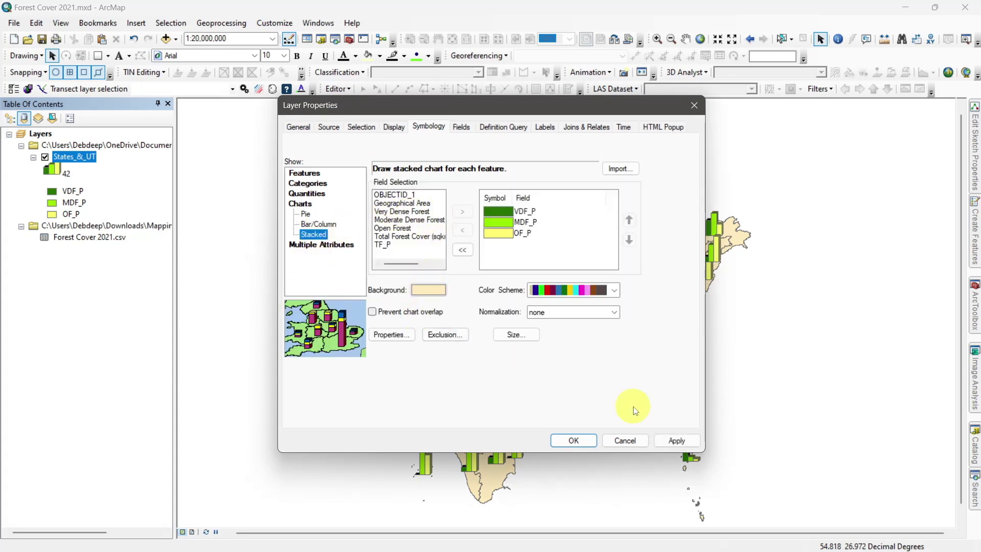
{"action": "left_click", "coordinate": [682, 441]}
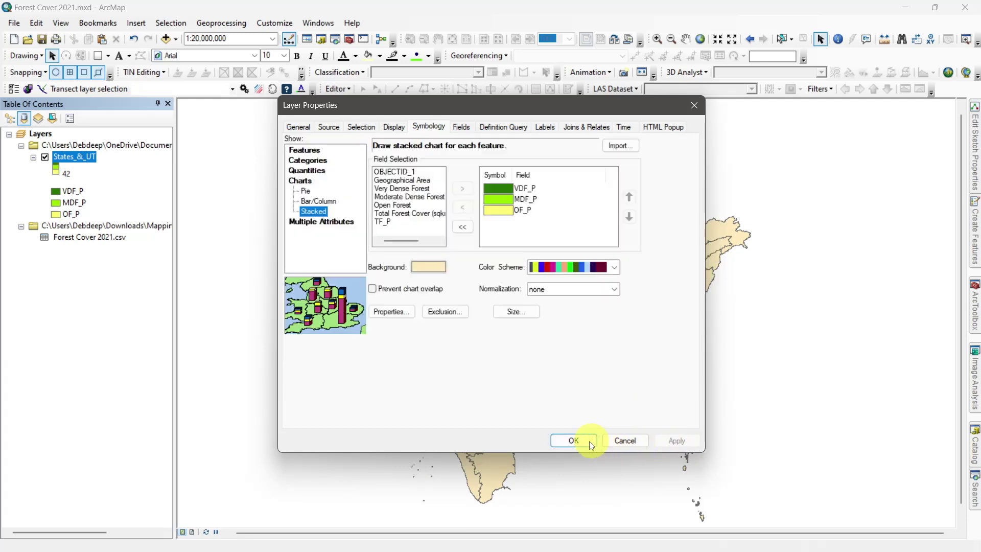
{"action": "left_click", "coordinate": [574, 442]}
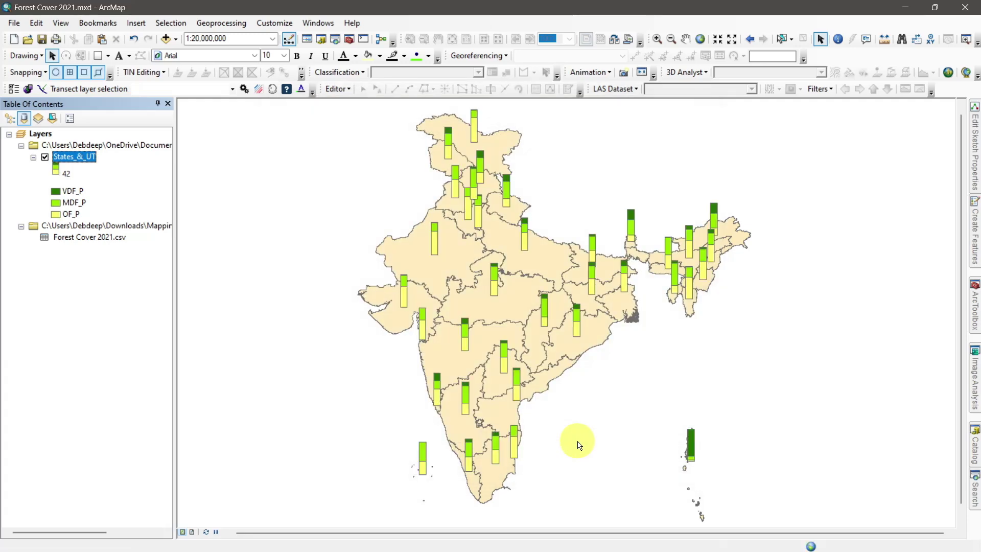